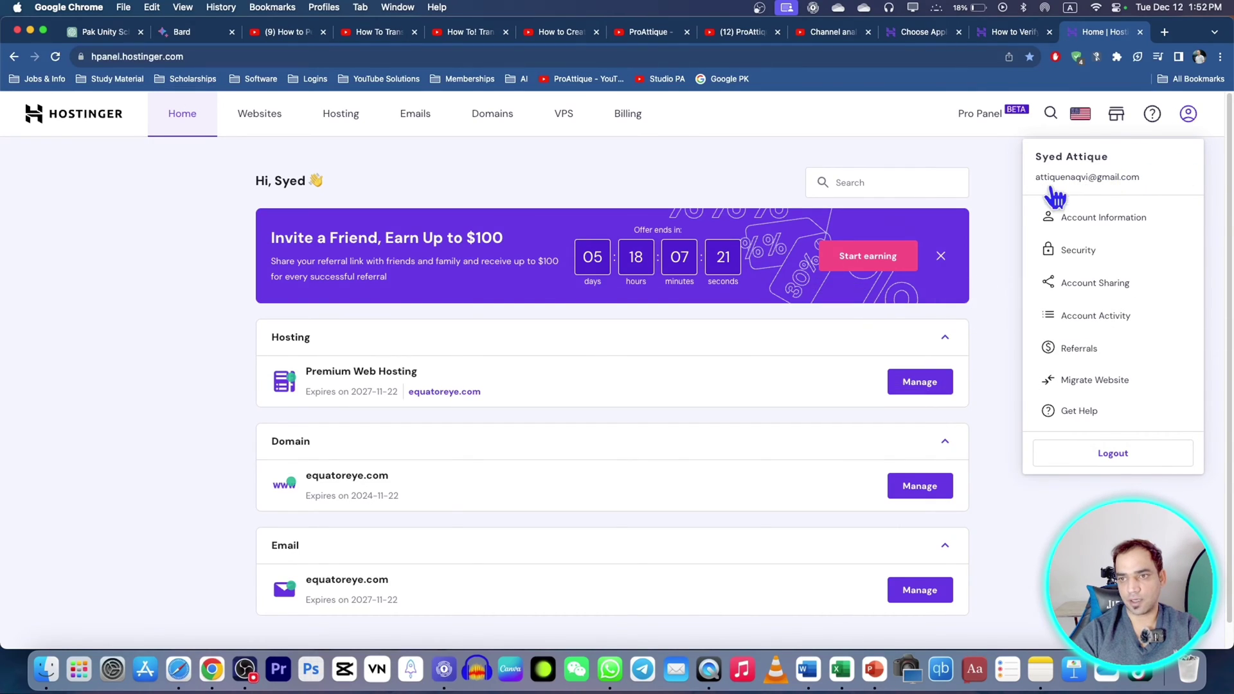
Step: Dismiss the account details and review equatoreye.com's Premium Web Hosting, expiring 2027-11-22
left_click(163, 302)
scroll(386, 366, "down", 1)
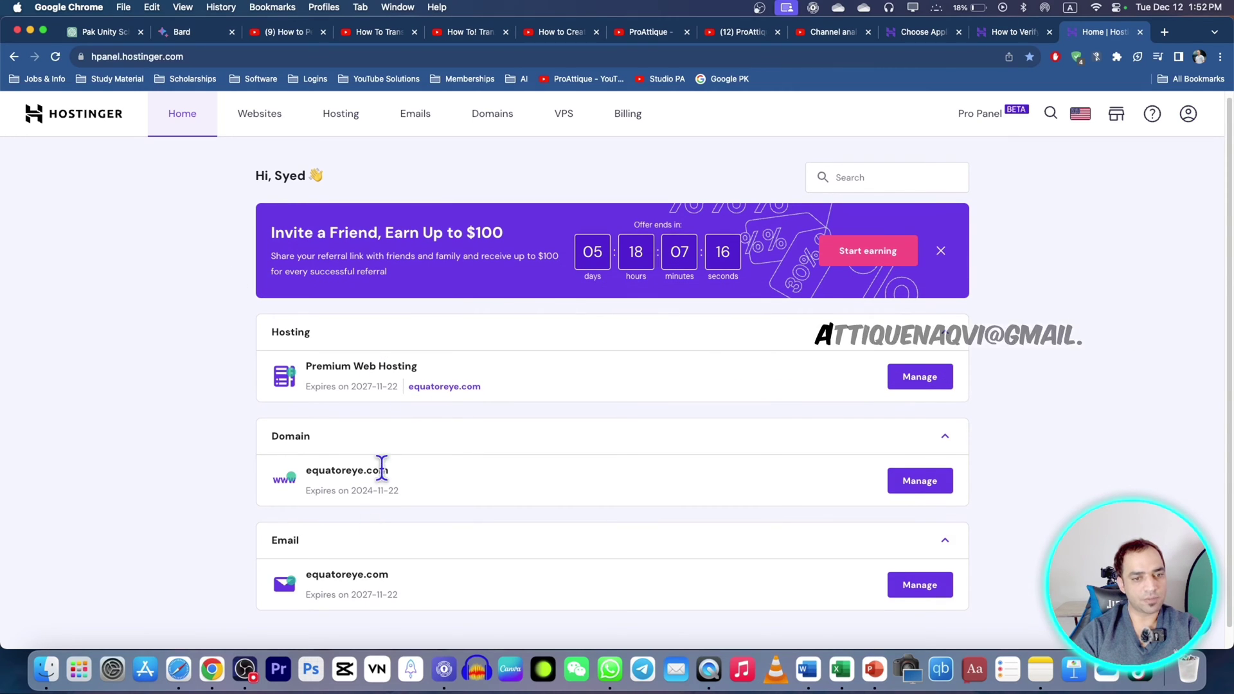
scroll(378, 487, "up", 1)
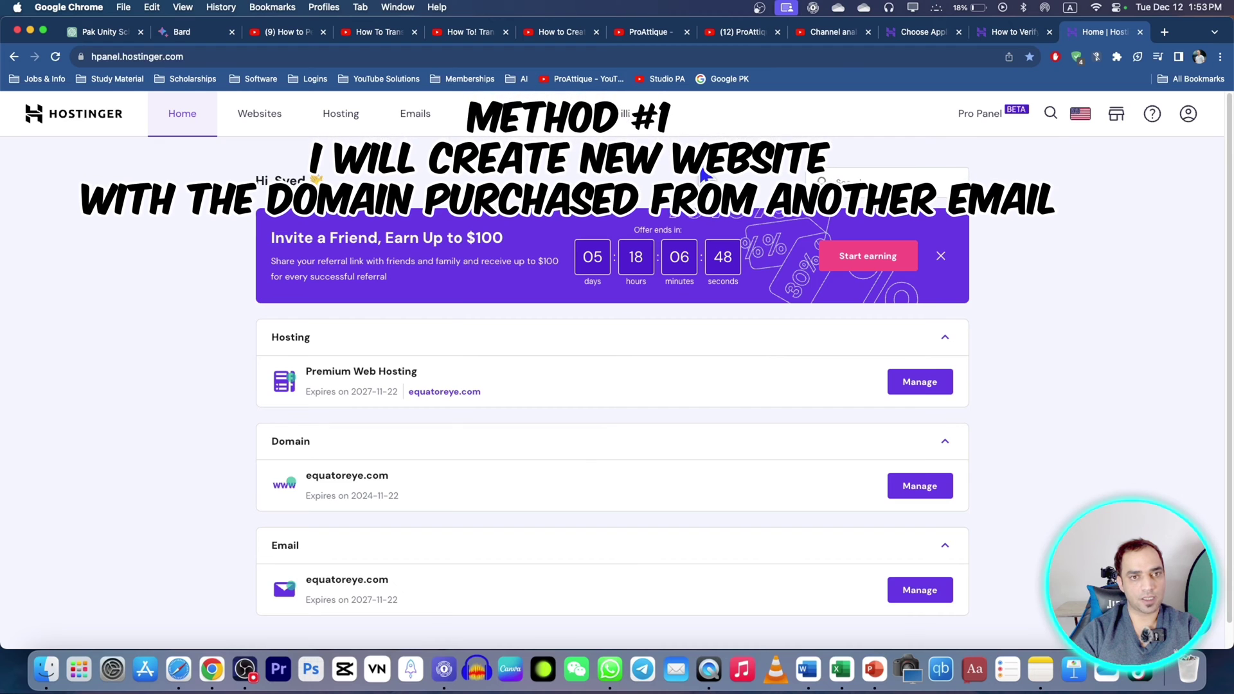
Step: Start creating a brand-new WordPress website from the Websites list, skipping the survey
left_click(270, 116)
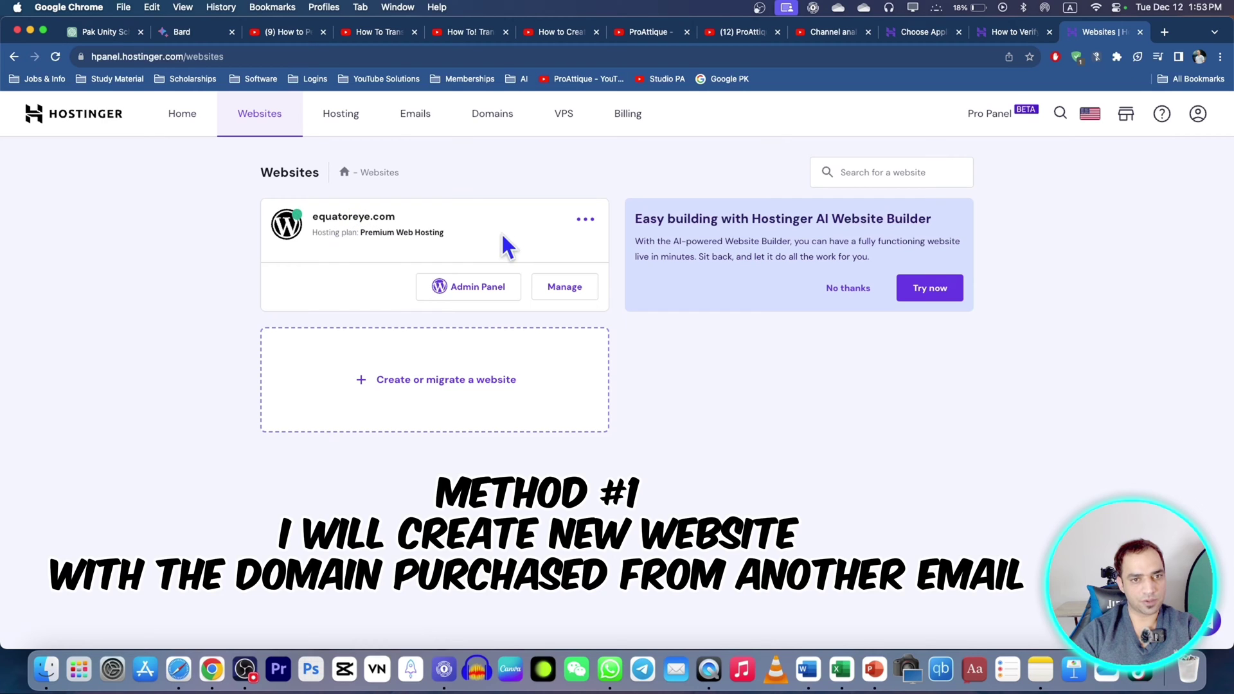
left_click(411, 387)
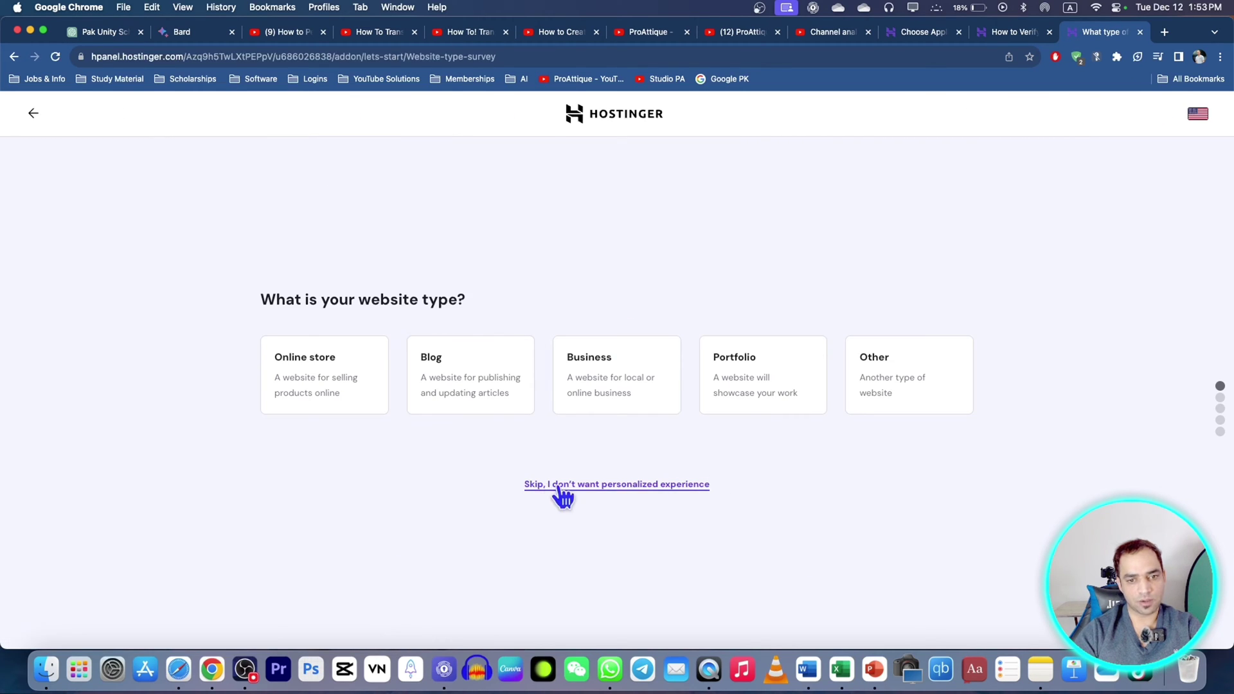
left_click(561, 485)
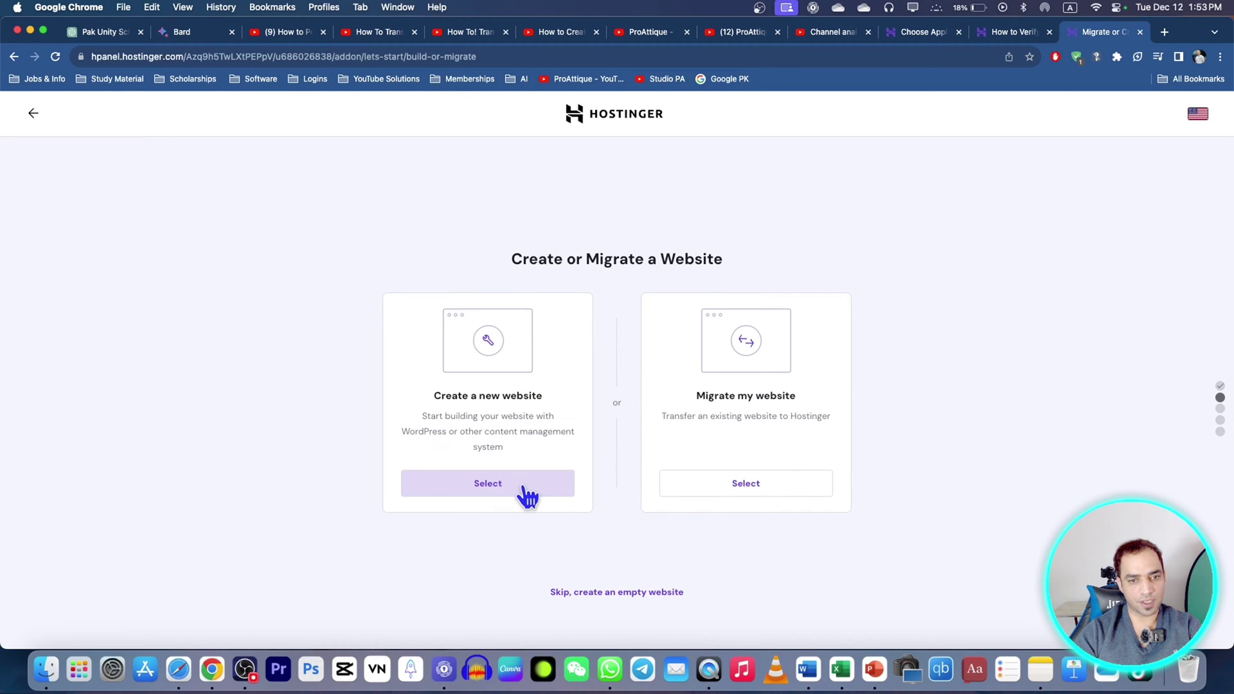
left_click(518, 487)
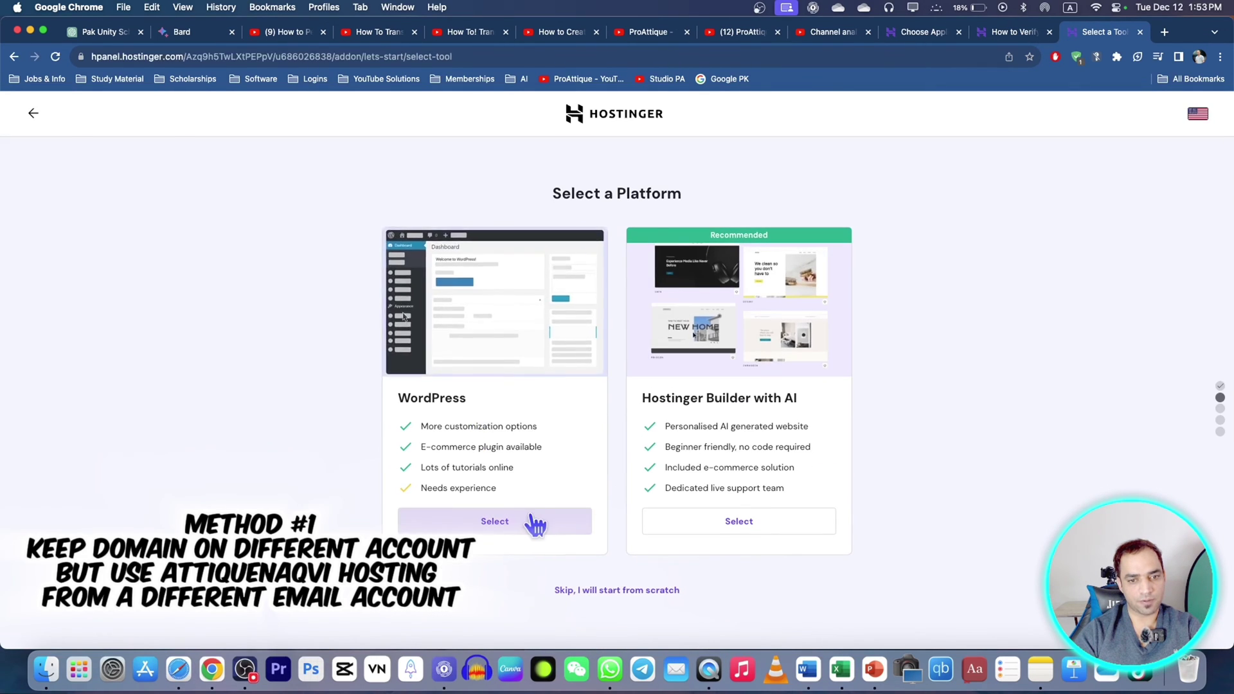
left_click(532, 521)
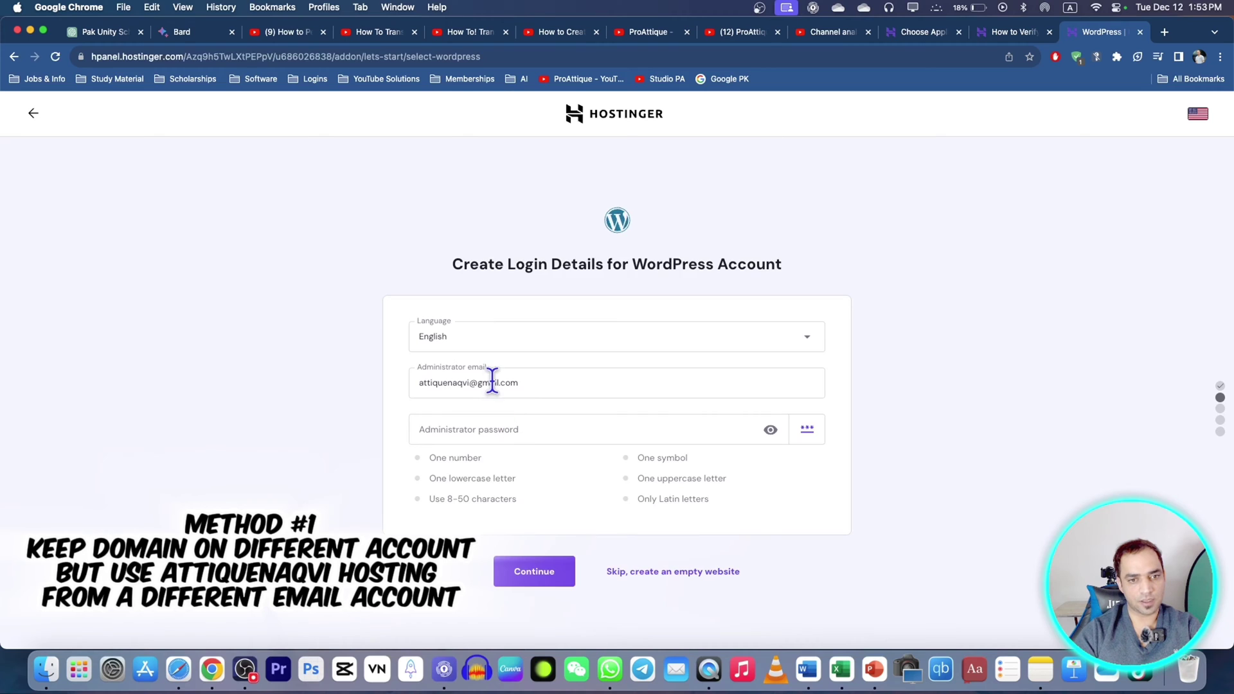
Step: Set the WordPress admin password, drop All in One SEO and OptinMonster, and pick Astra
left_click(474, 434)
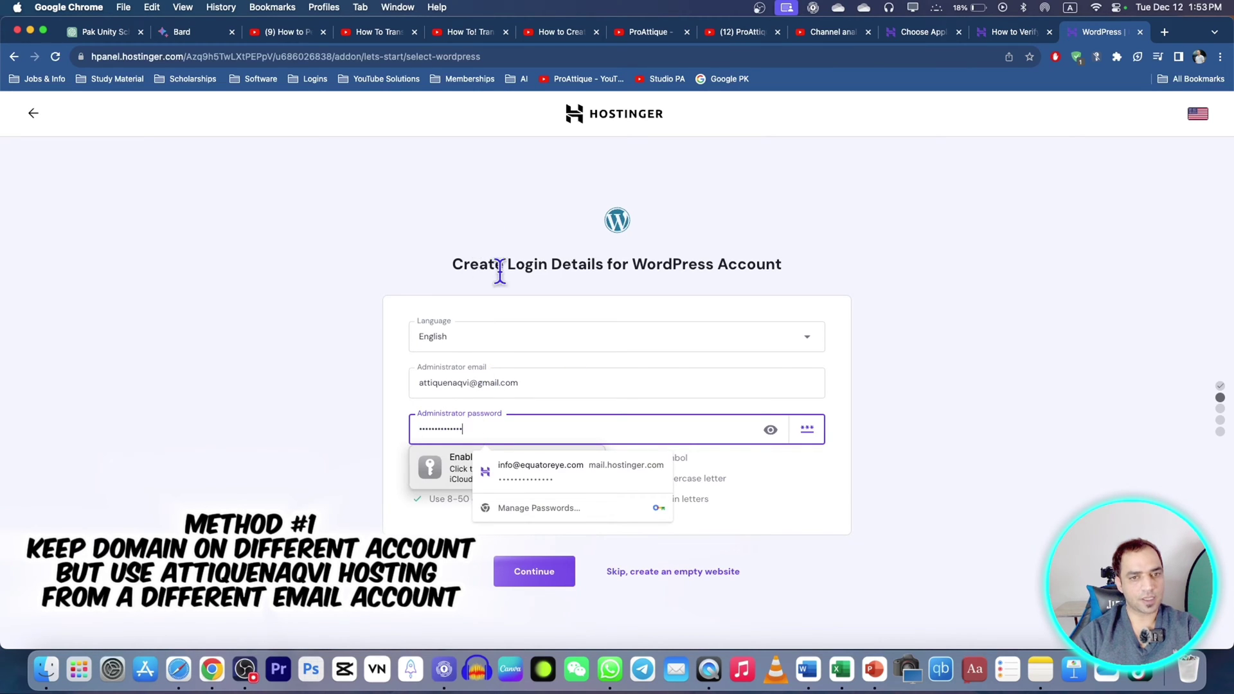
left_click(531, 582)
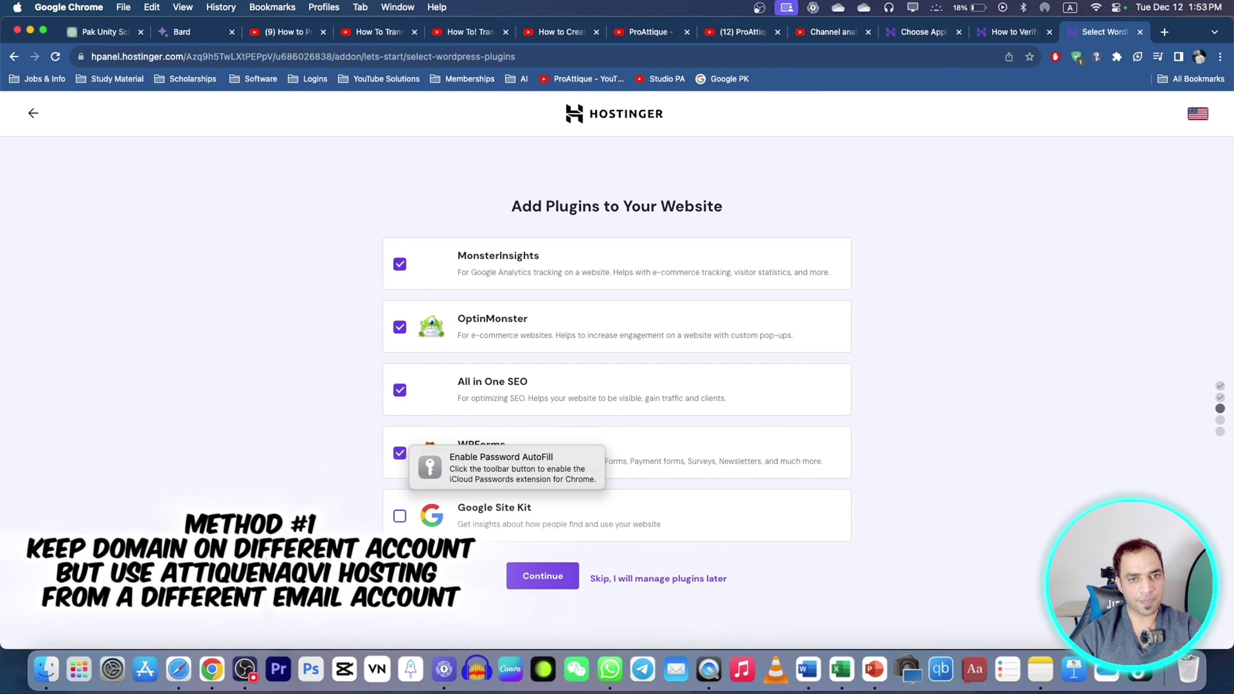
left_click(400, 392)
left_click(400, 328)
left_click(554, 574)
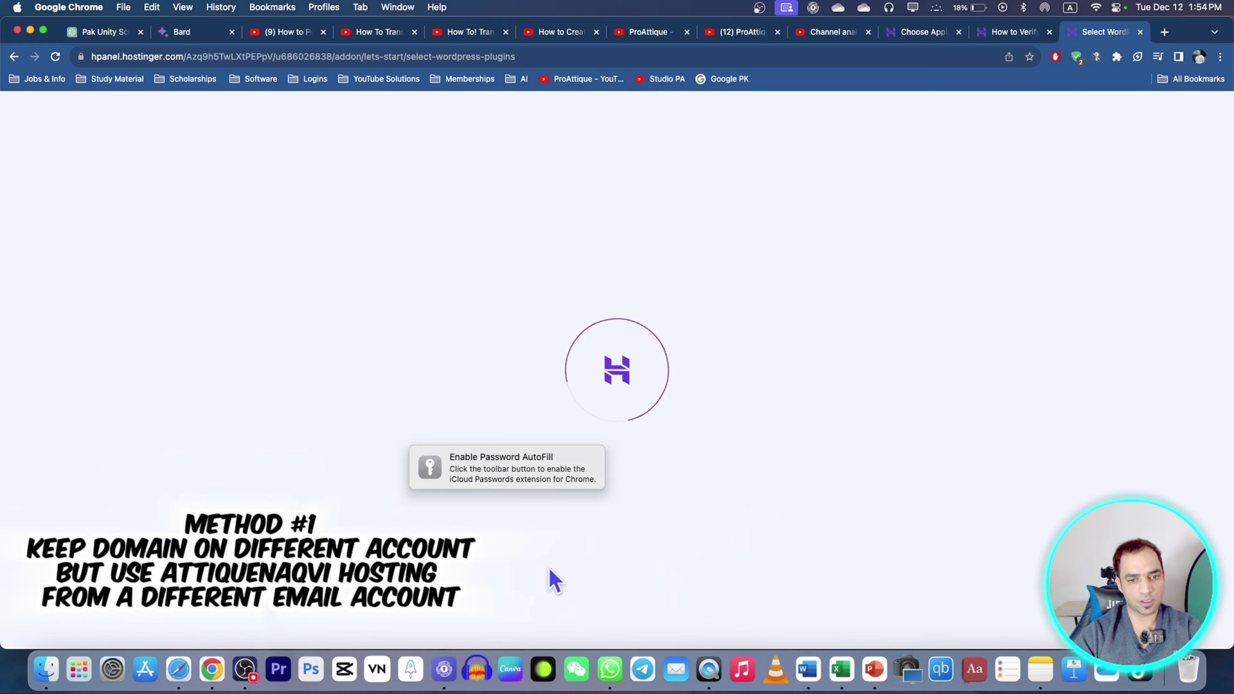
left_click(347, 272)
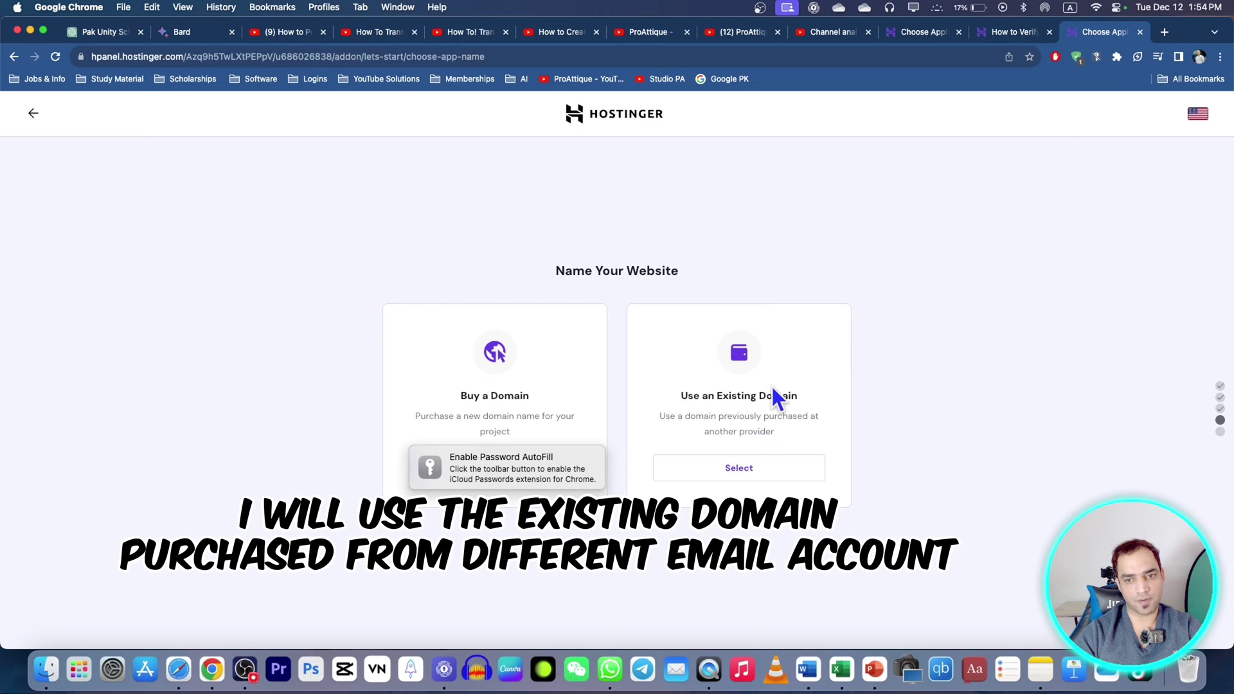
Step: Use the existing domain pakunityschool.com for the site and copy its verification TXT record
left_click(745, 475)
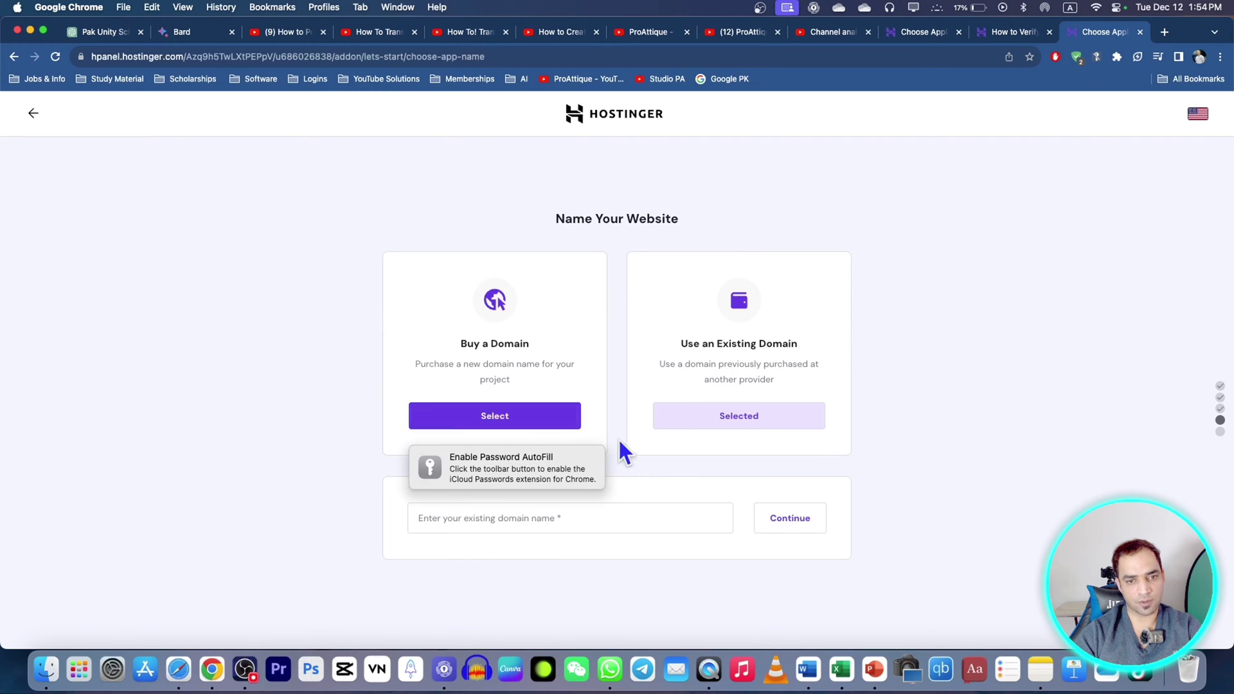
left_click(545, 520)
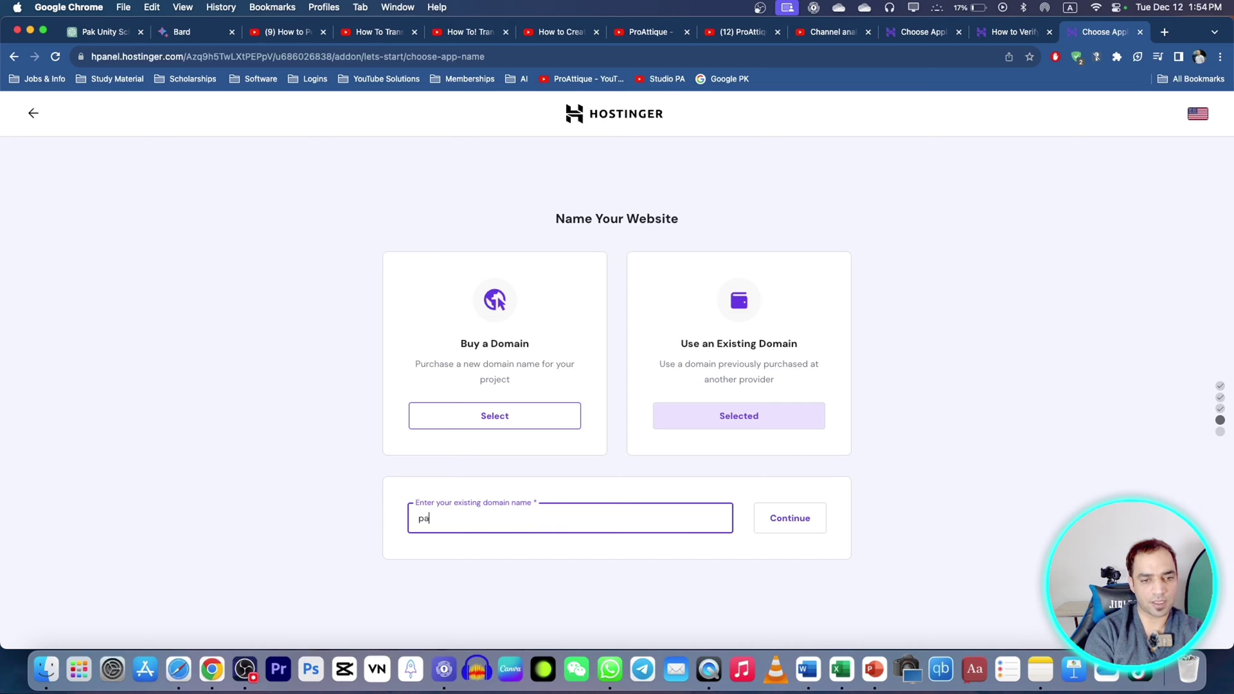
type("pakunityschool.com")
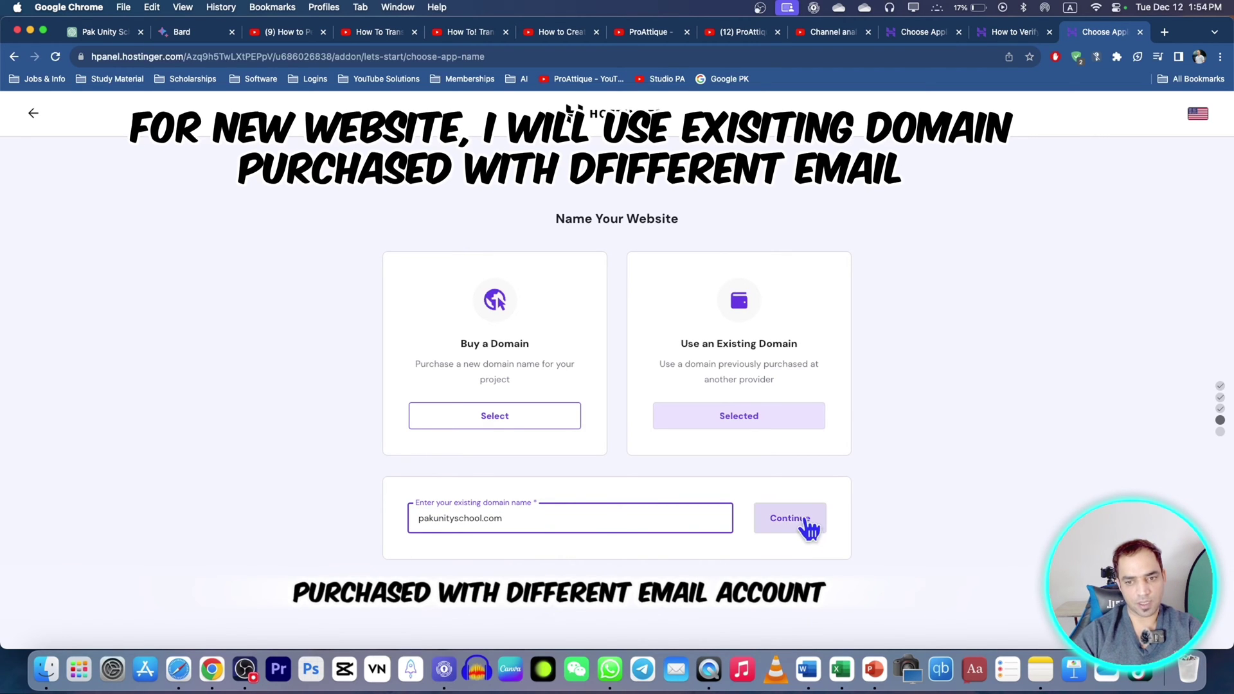
left_click(807, 522)
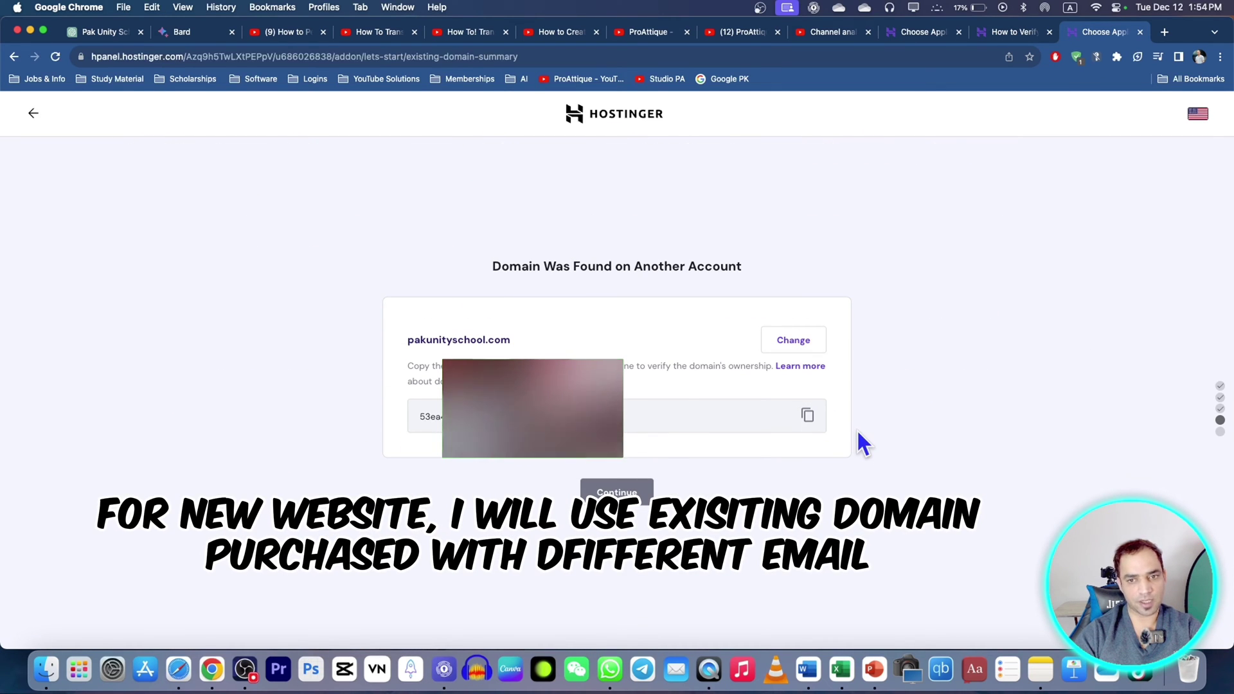
left_click(811, 419)
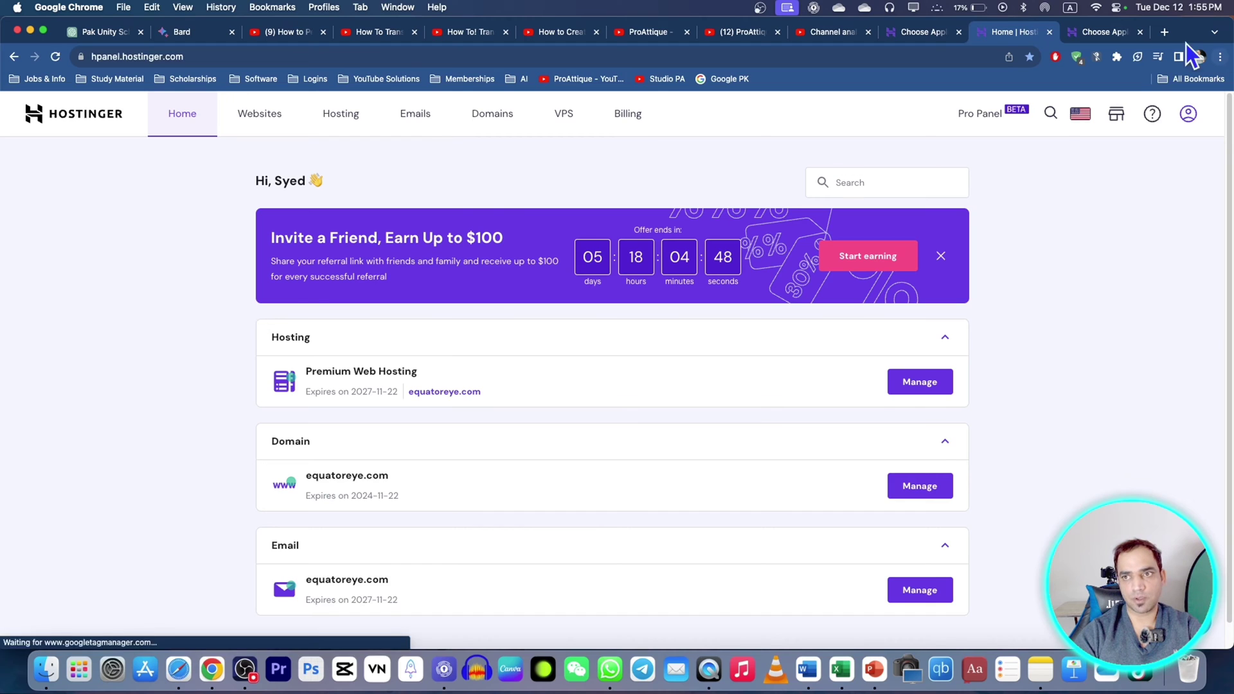
Step: Open equatoreye.com's DNS records and copy the verification TXT value again
left_click(503, 121)
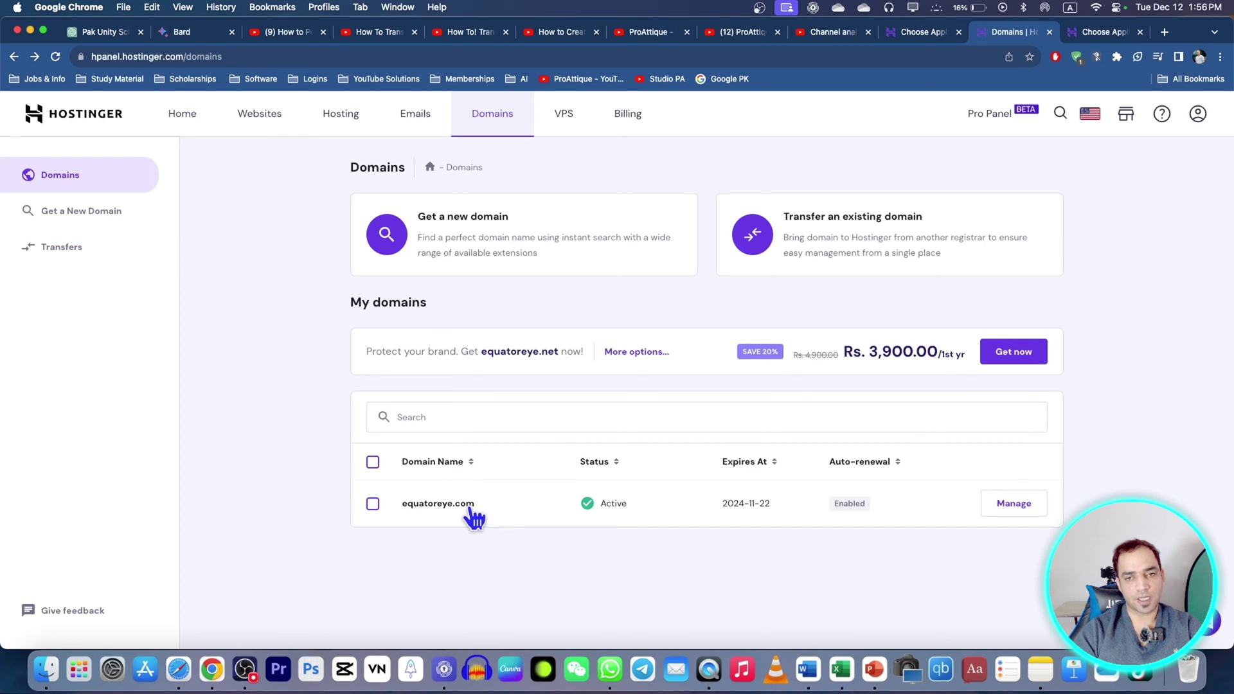
left_click(1023, 514)
left_click(53, 310)
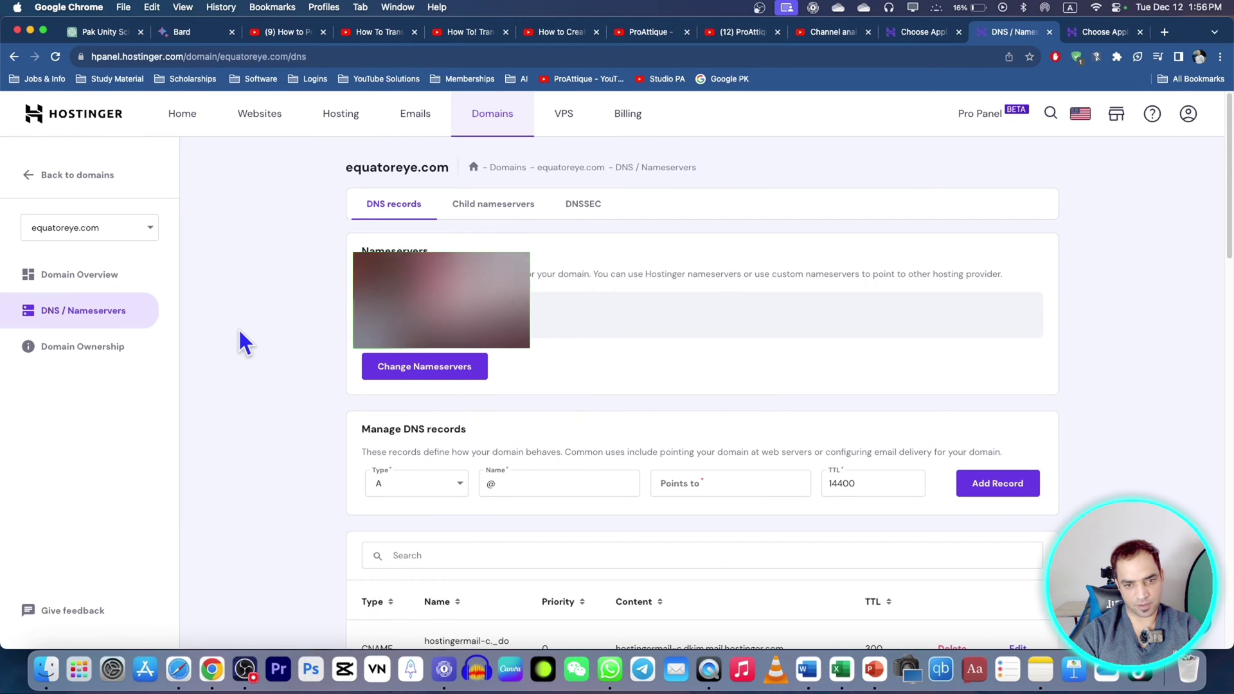
scroll(538, 454, "down", 5)
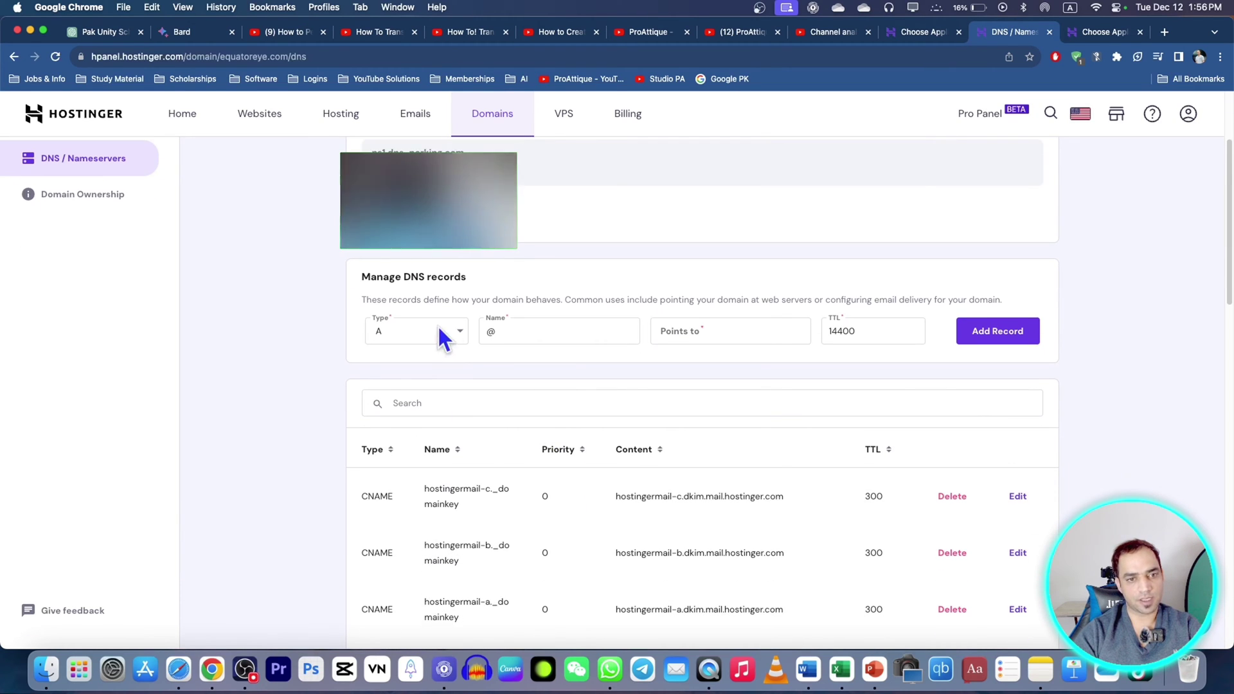
left_click(925, 32)
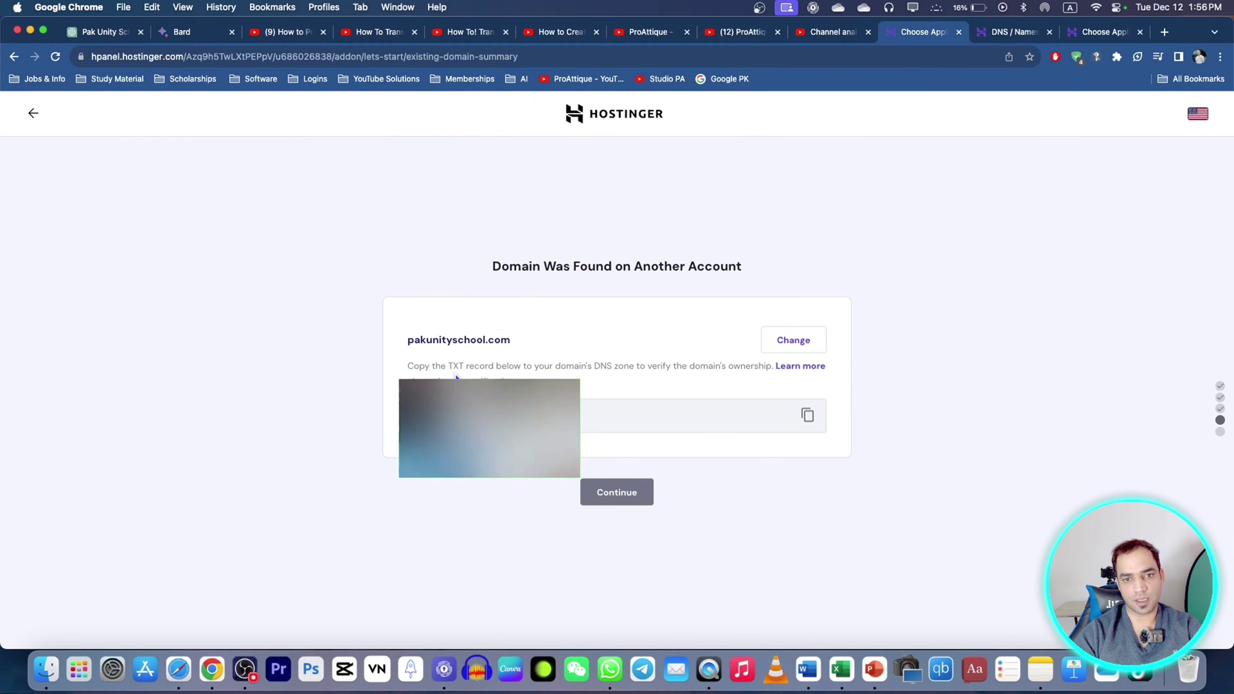
left_click(810, 416)
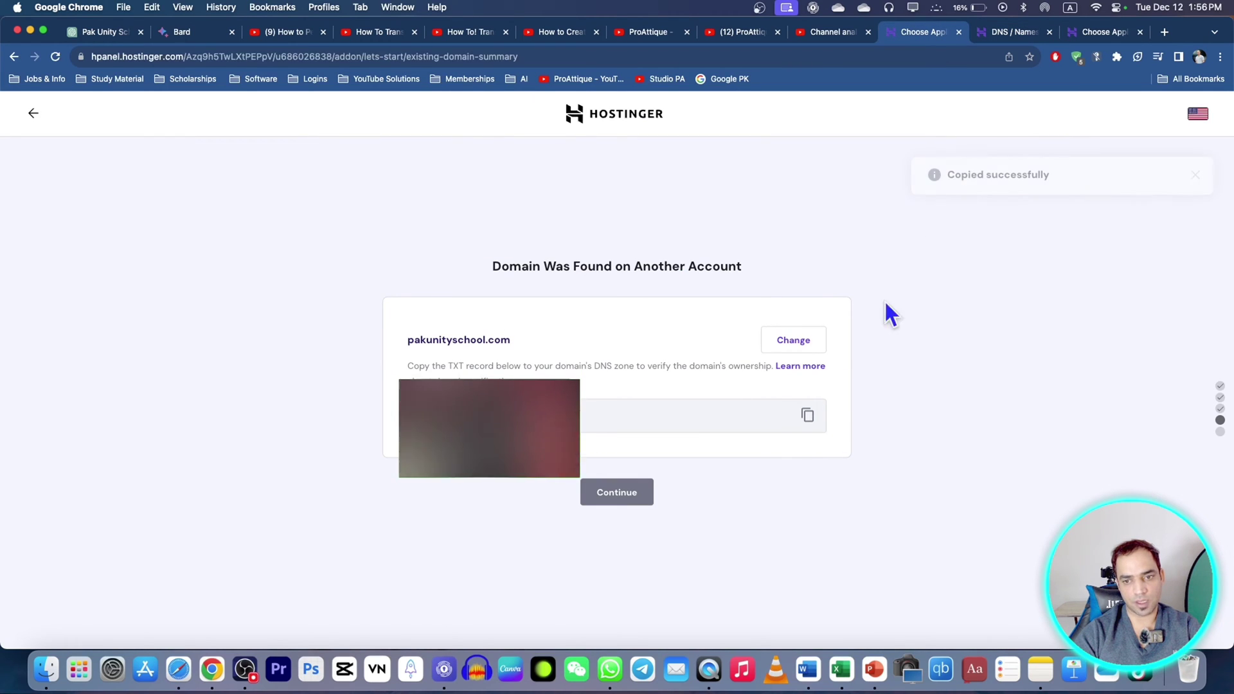
left_click(1014, 32)
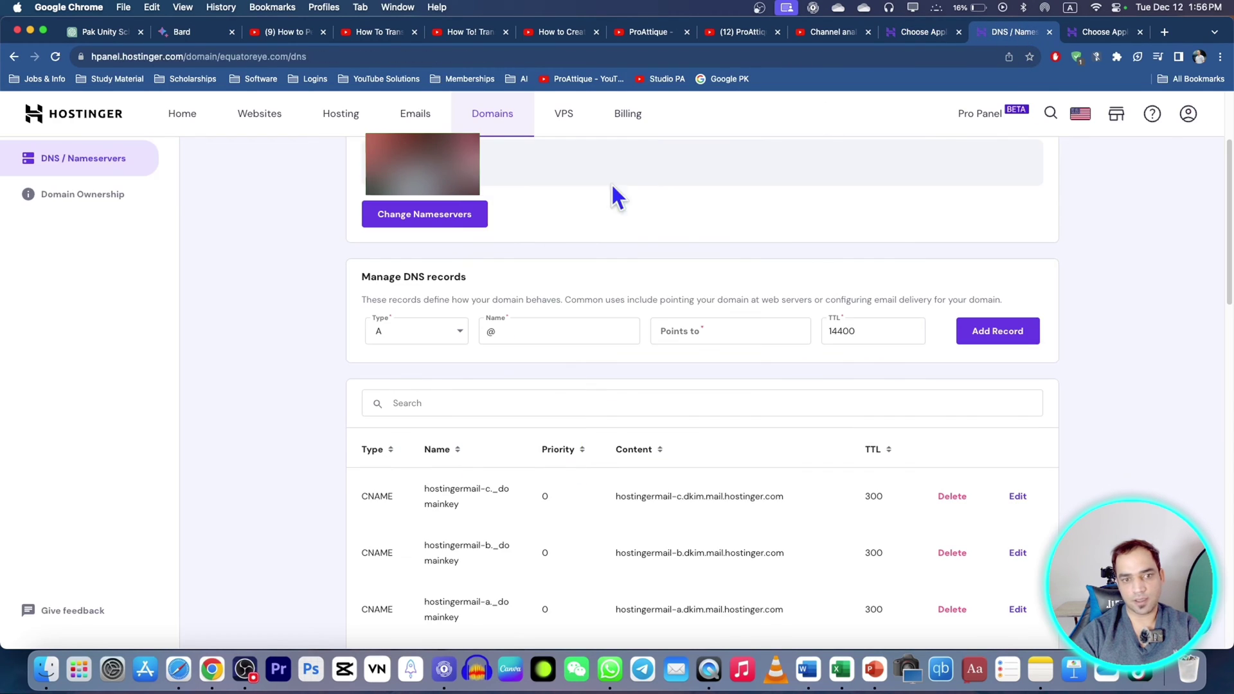
Step: Add a TXT record for @ with the pasted verification value and TTL 900
left_click(406, 337)
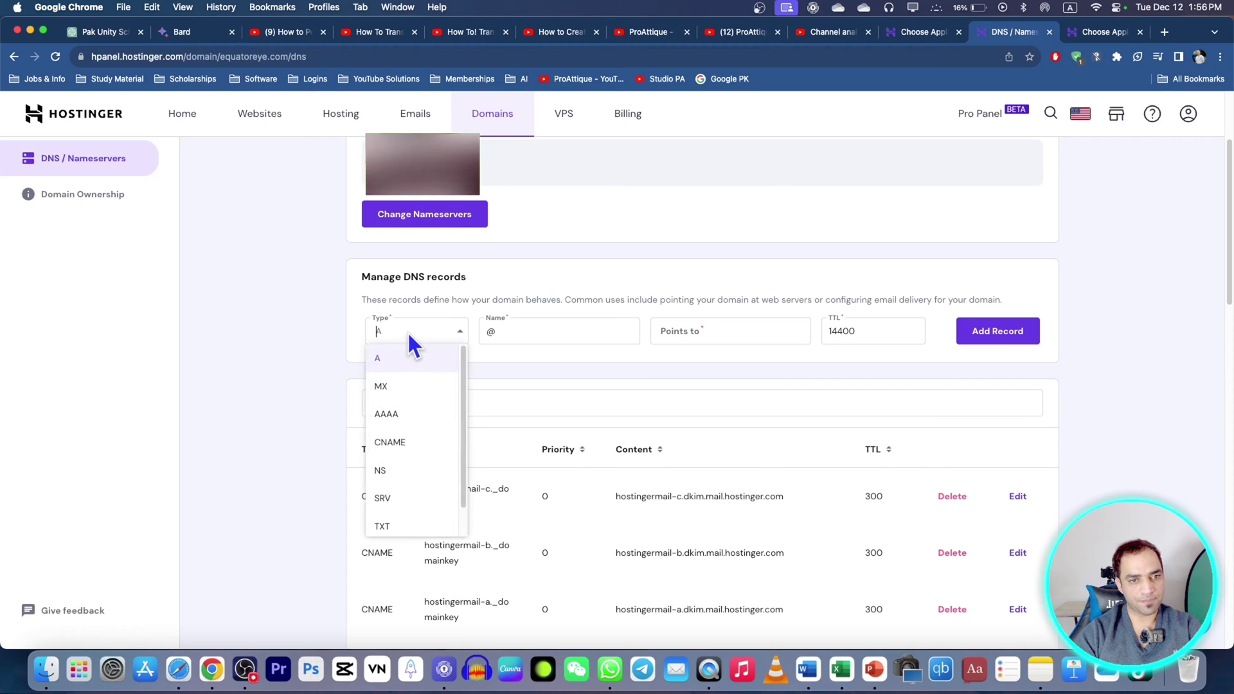
left_click(383, 527)
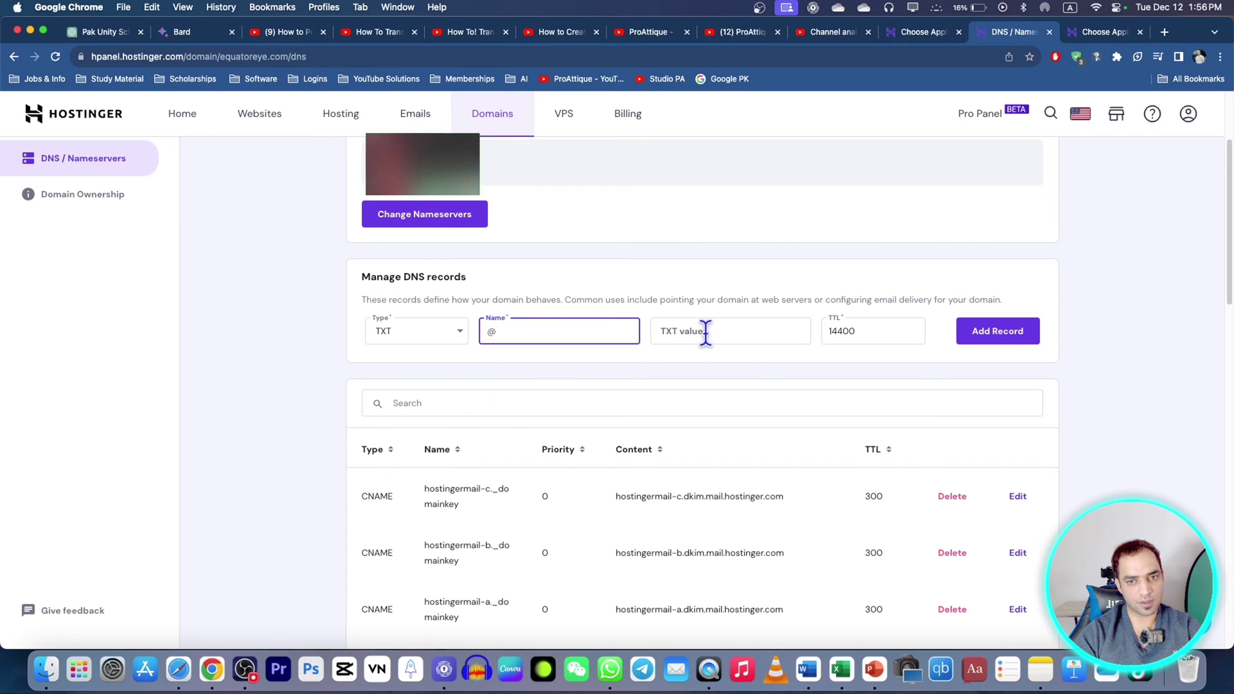
key("super+v")
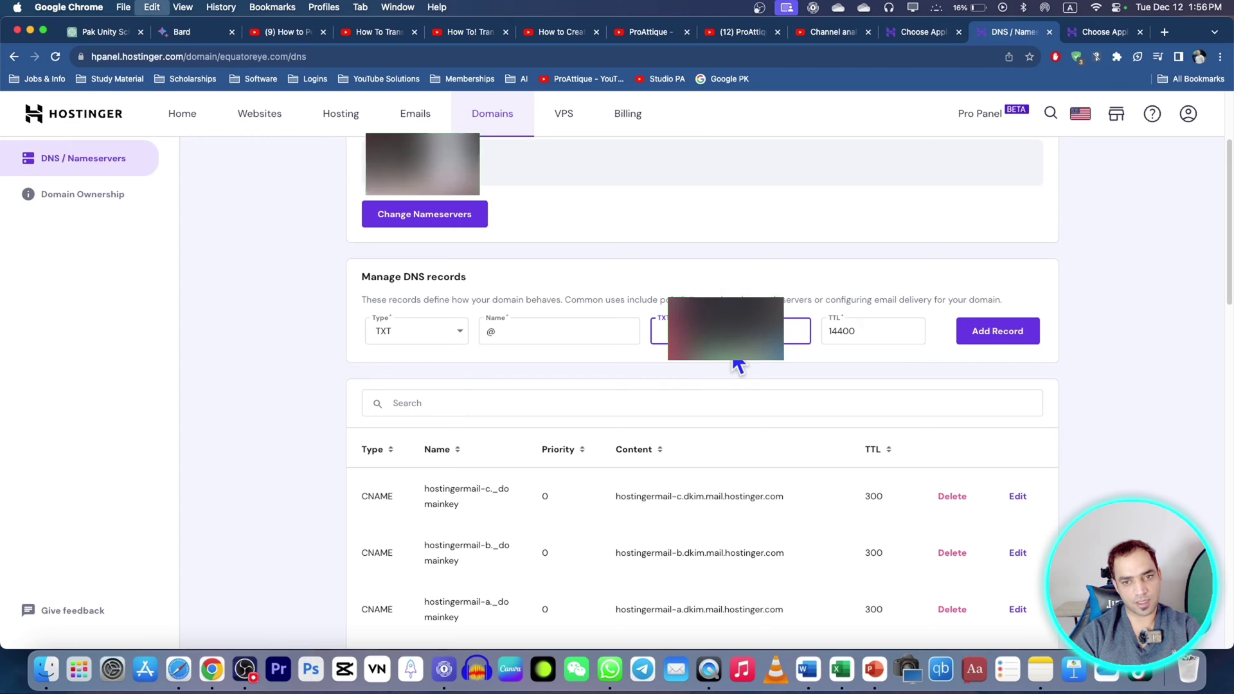
left_click(875, 335)
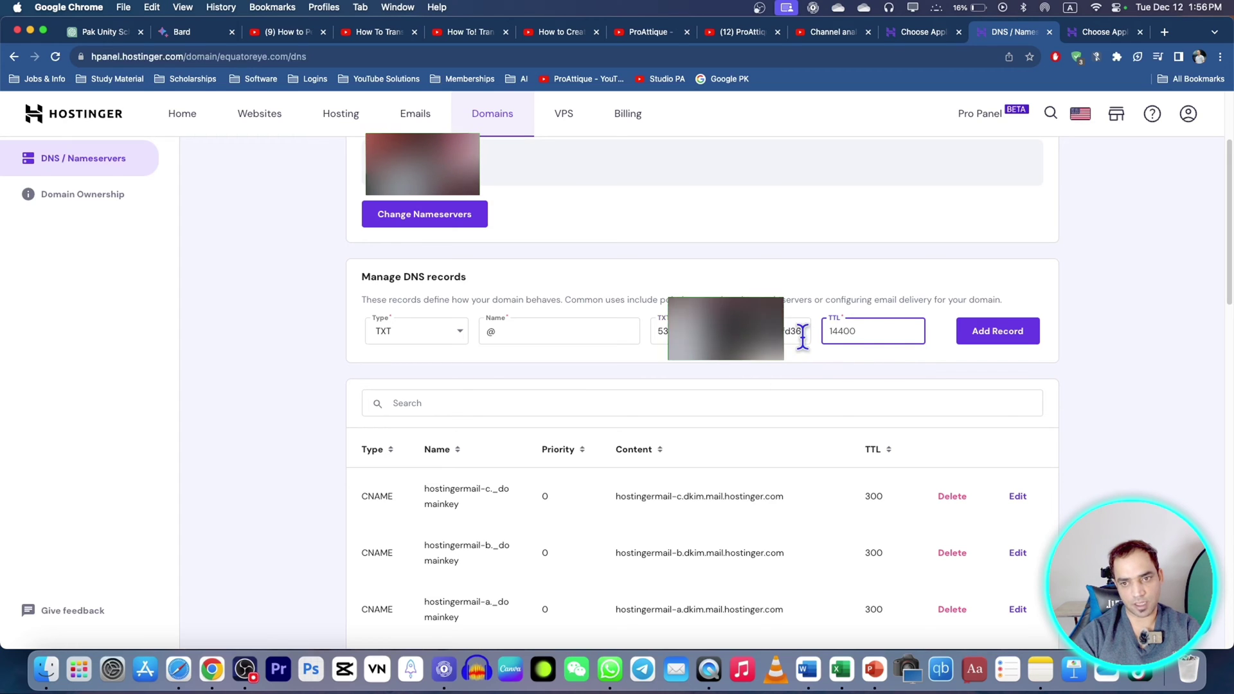
double_click(847, 331)
type("900")
left_click(772, 372)
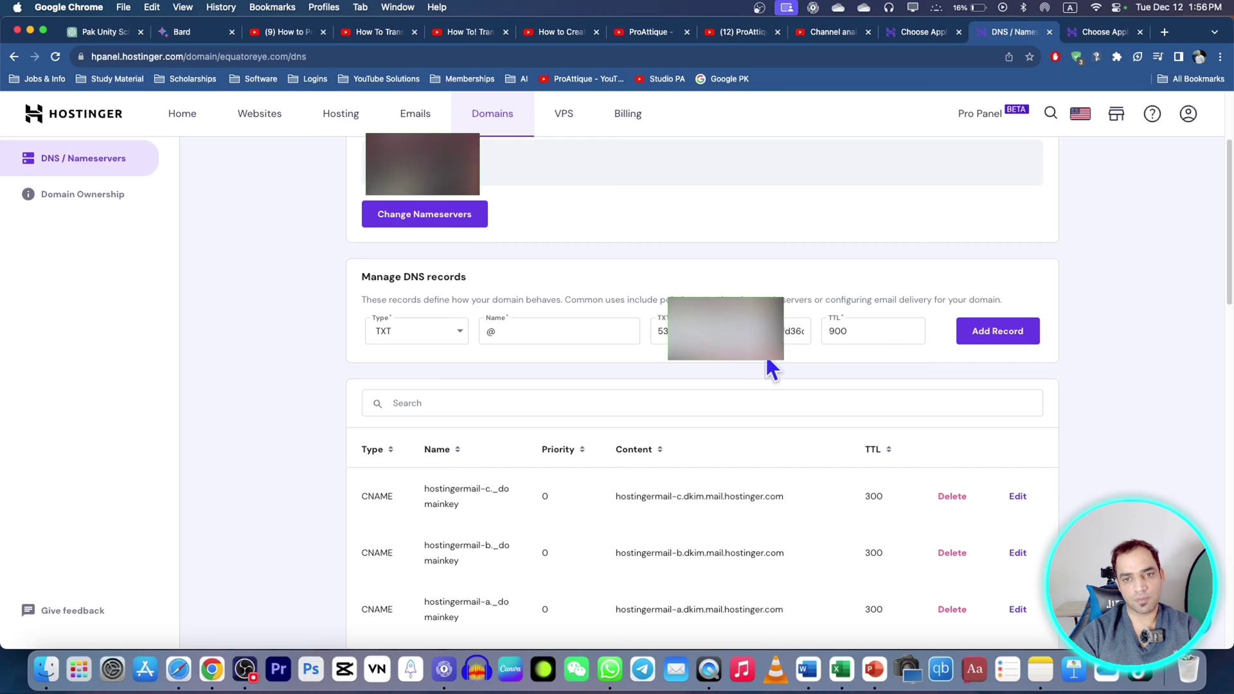
scroll(777, 363, "up", 1)
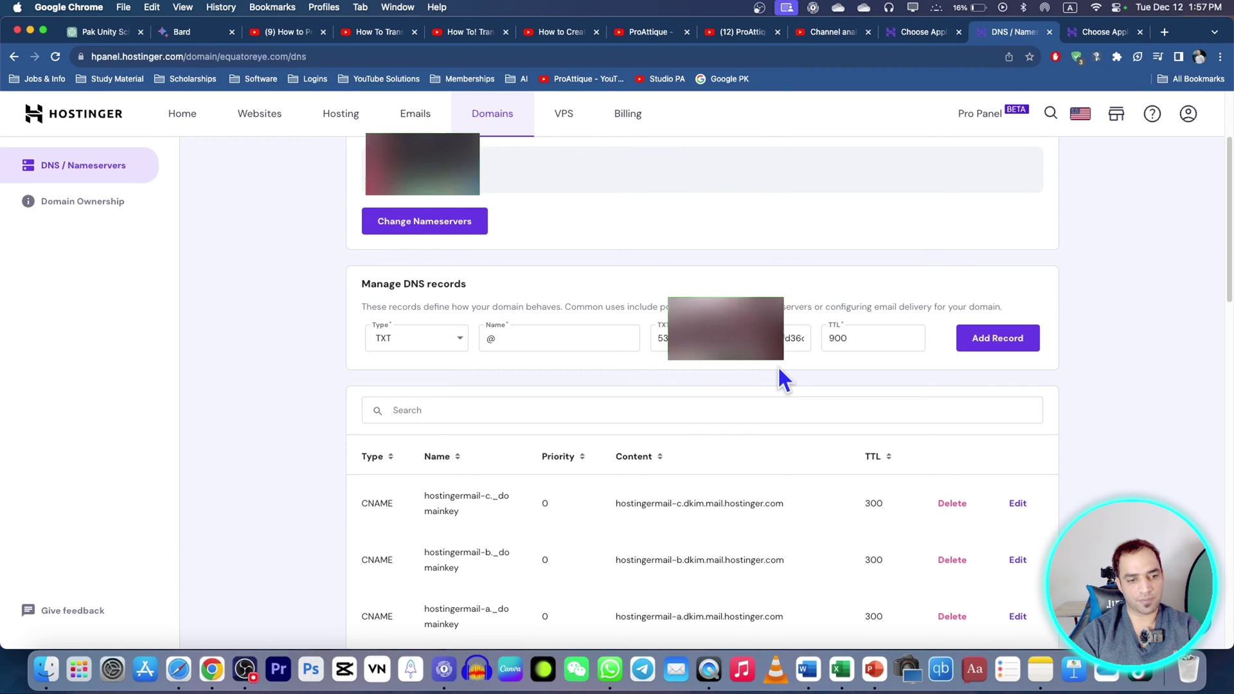
Step: Switch accounts and initiate a domain move from pakunityschool.com's Domain Ownership page
left_click(1187, 113)
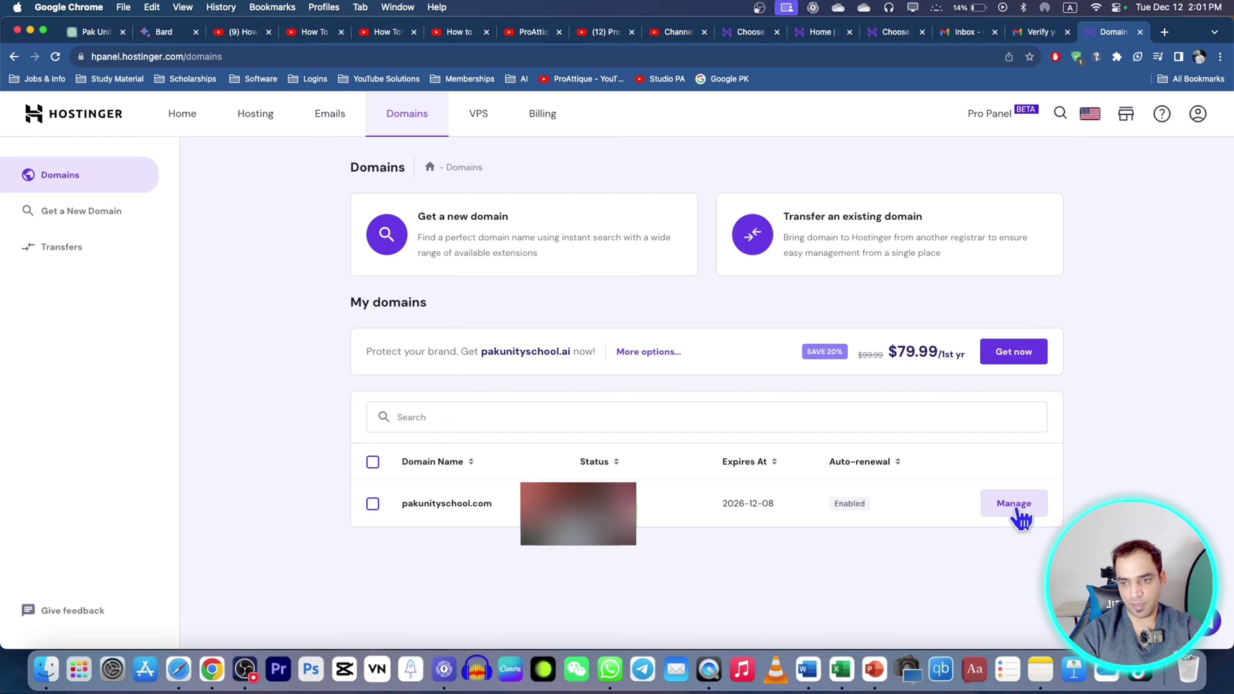
left_click(1014, 504)
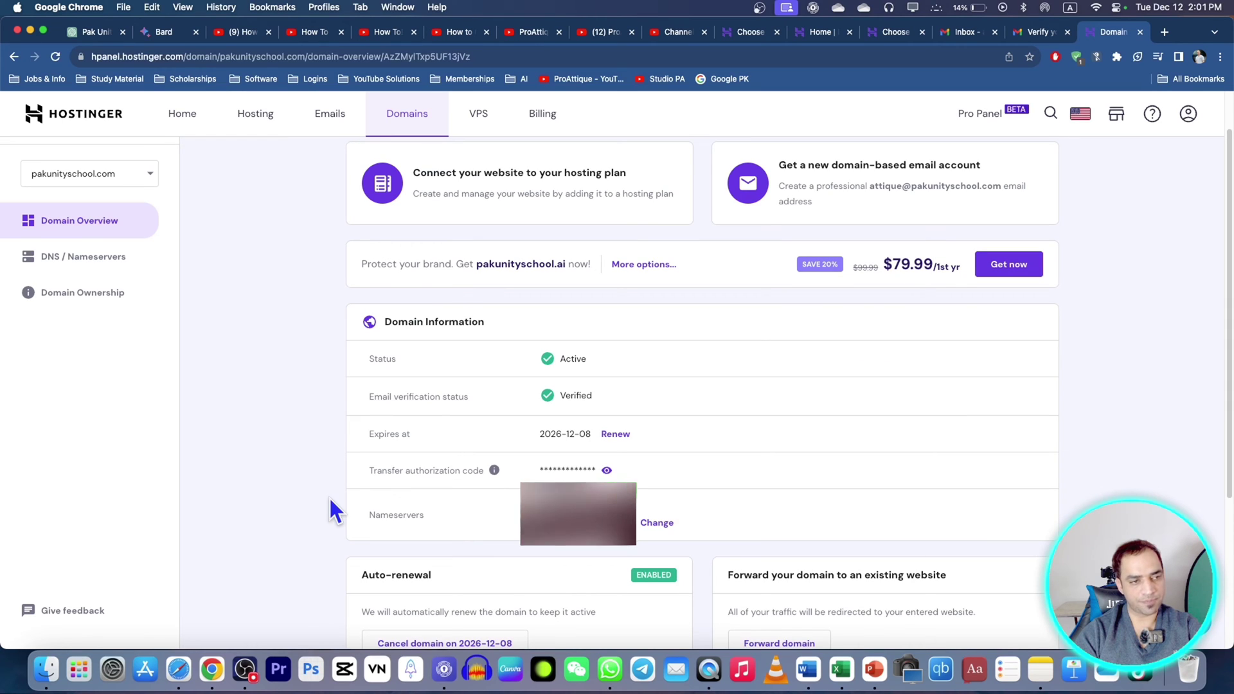
left_click(73, 297)
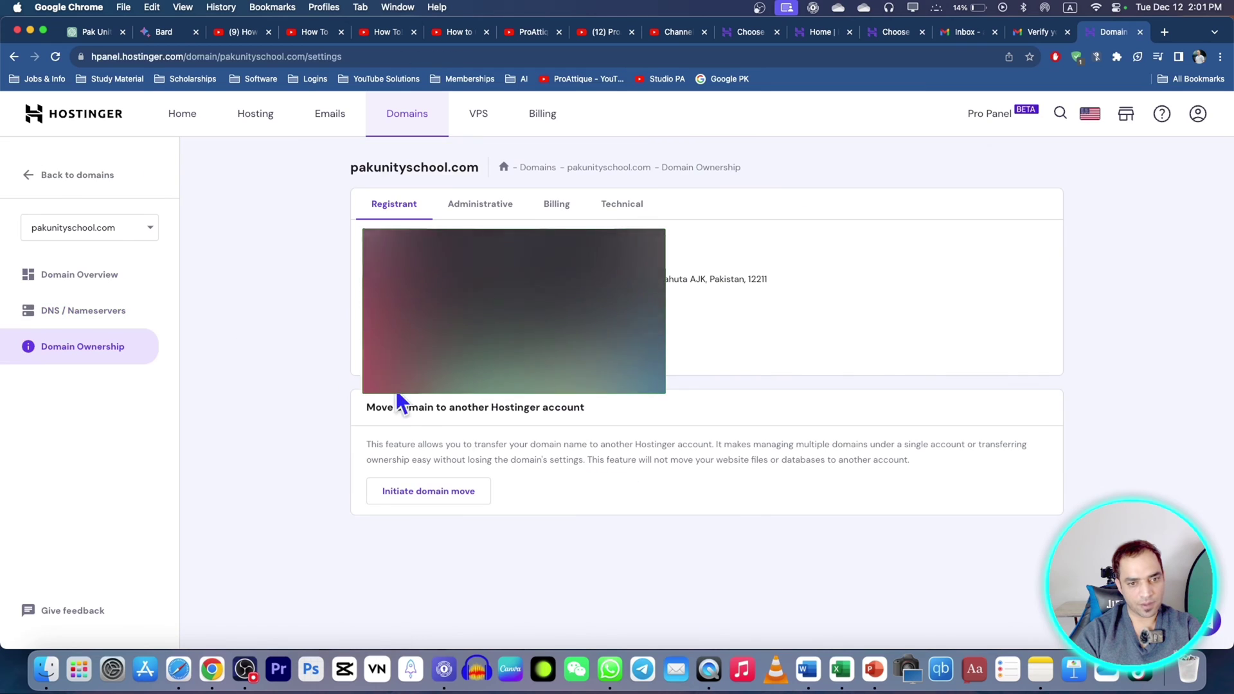
left_click_drag(366, 443, 914, 479)
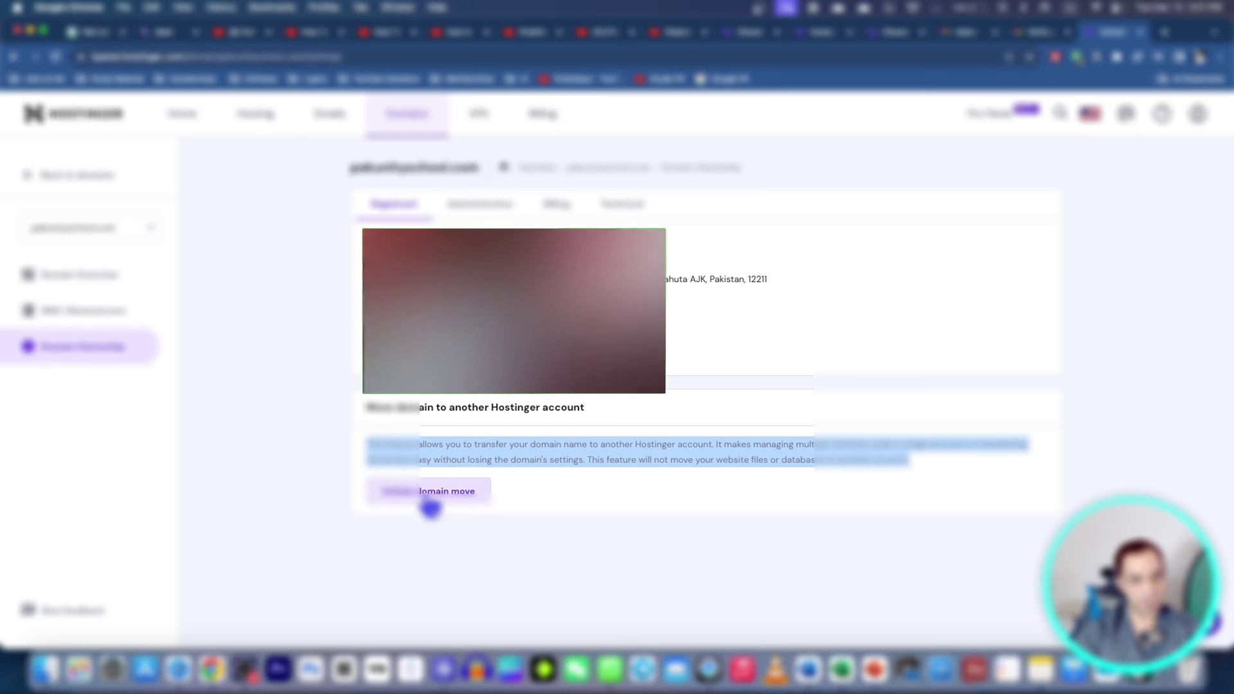
left_click(429, 506)
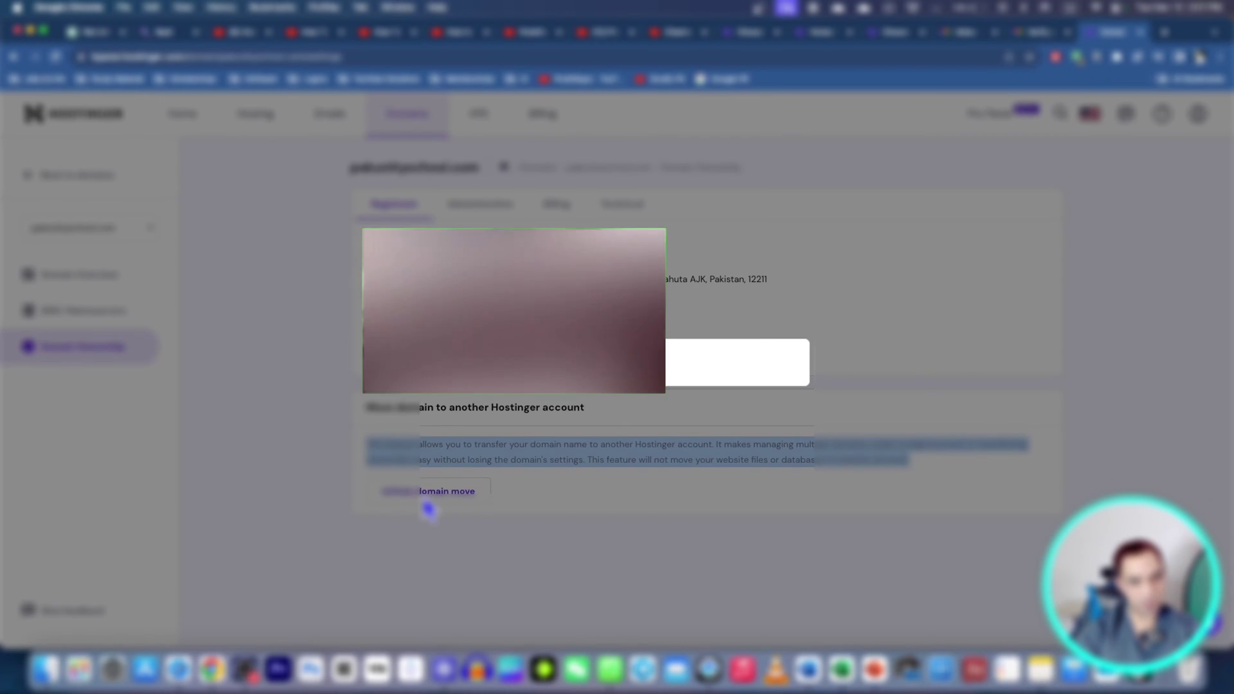
Step: Enter the destination Hostinger account's e-mail address and confirm the move request
left_click(570, 348)
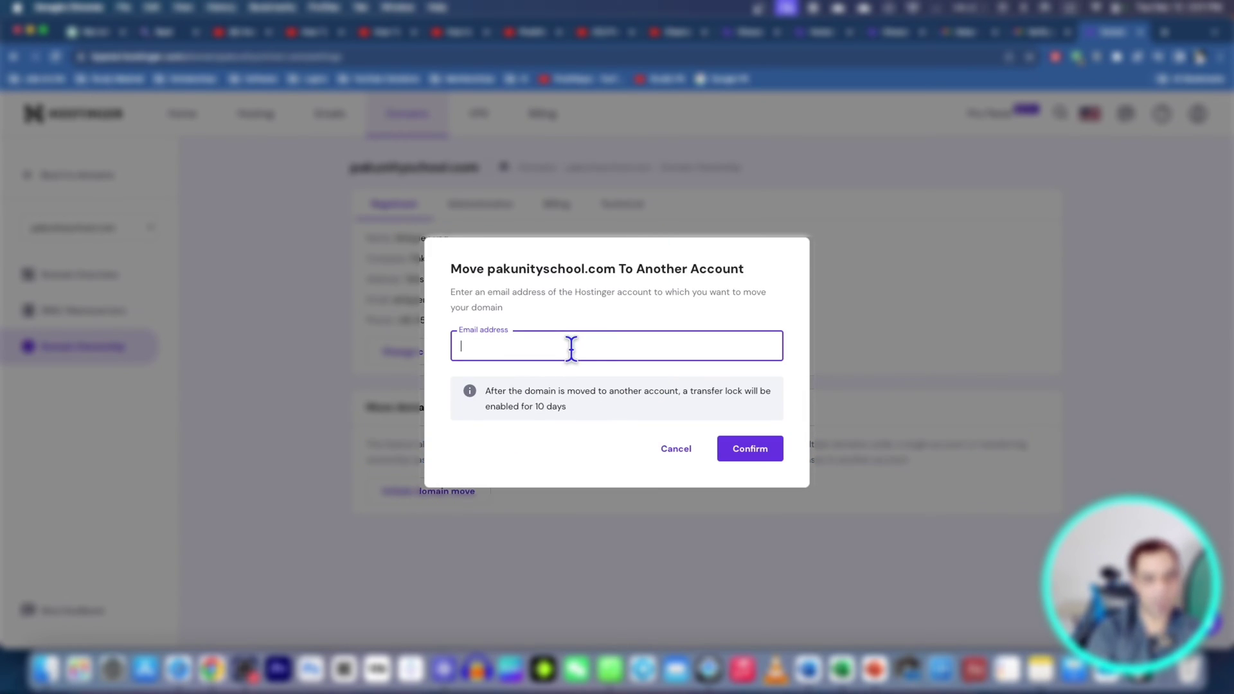
type("a")
left_click(589, 366)
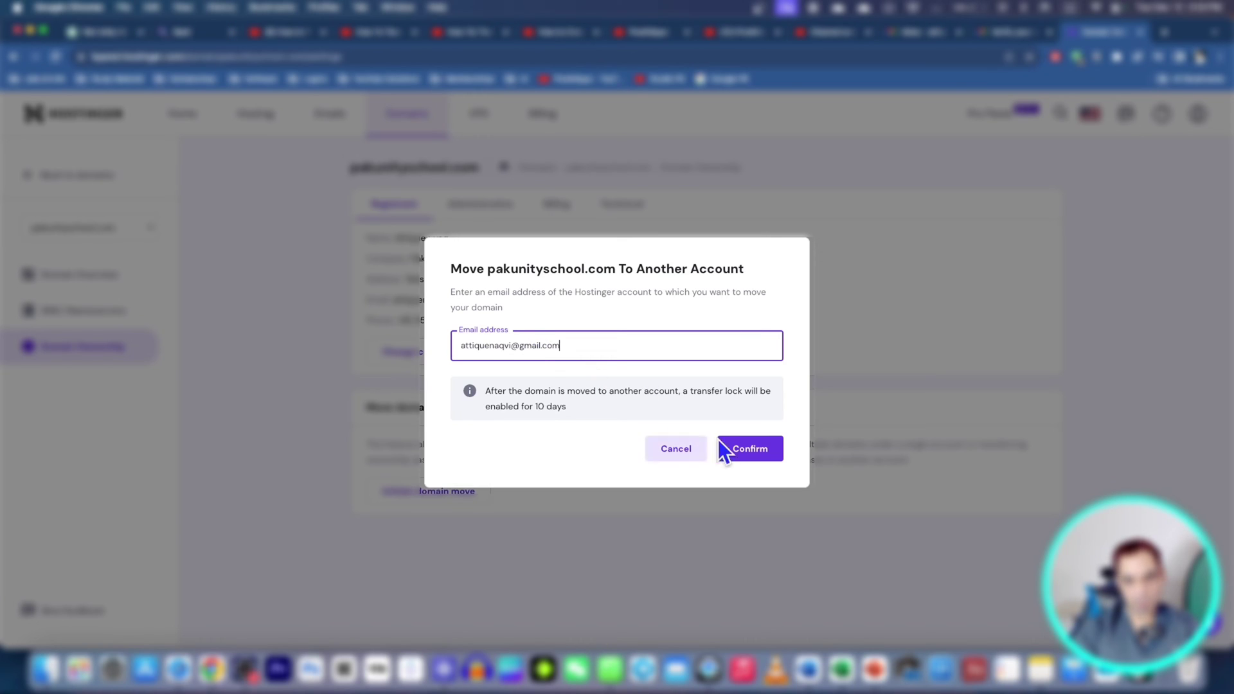
left_click(744, 448)
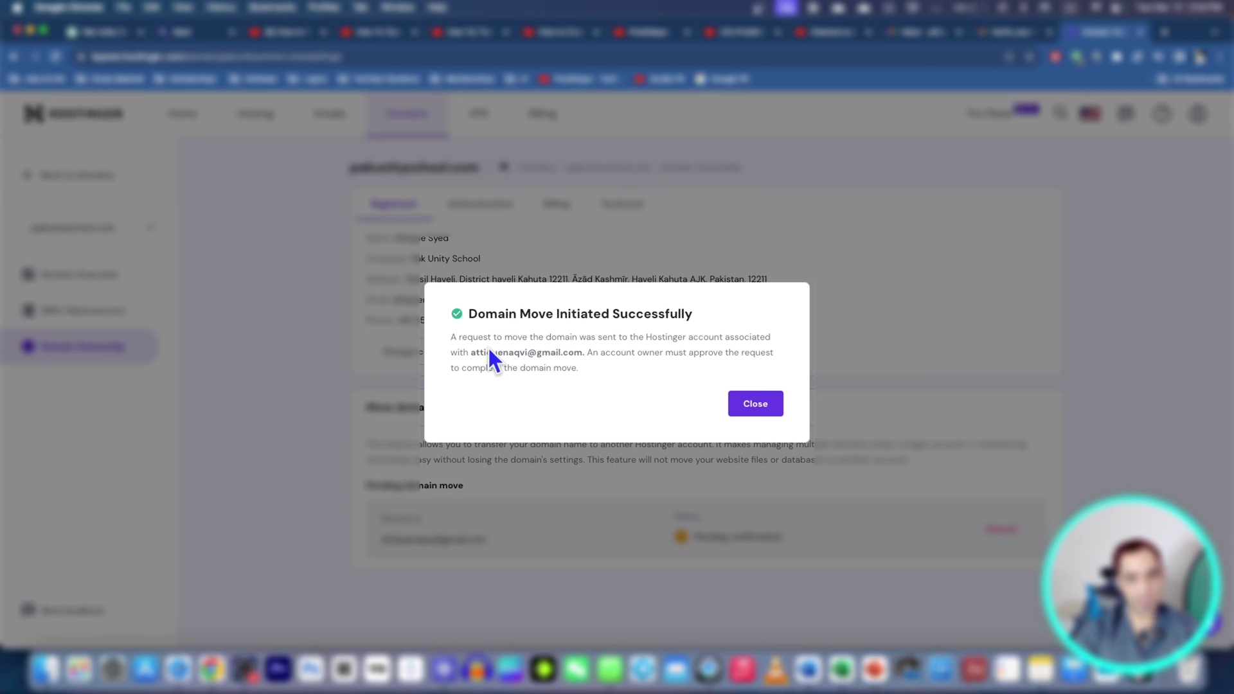
Step: Dismiss the success message, confirm the move from the Hostinger e-mail, and enter the login e-mail
left_click(763, 409)
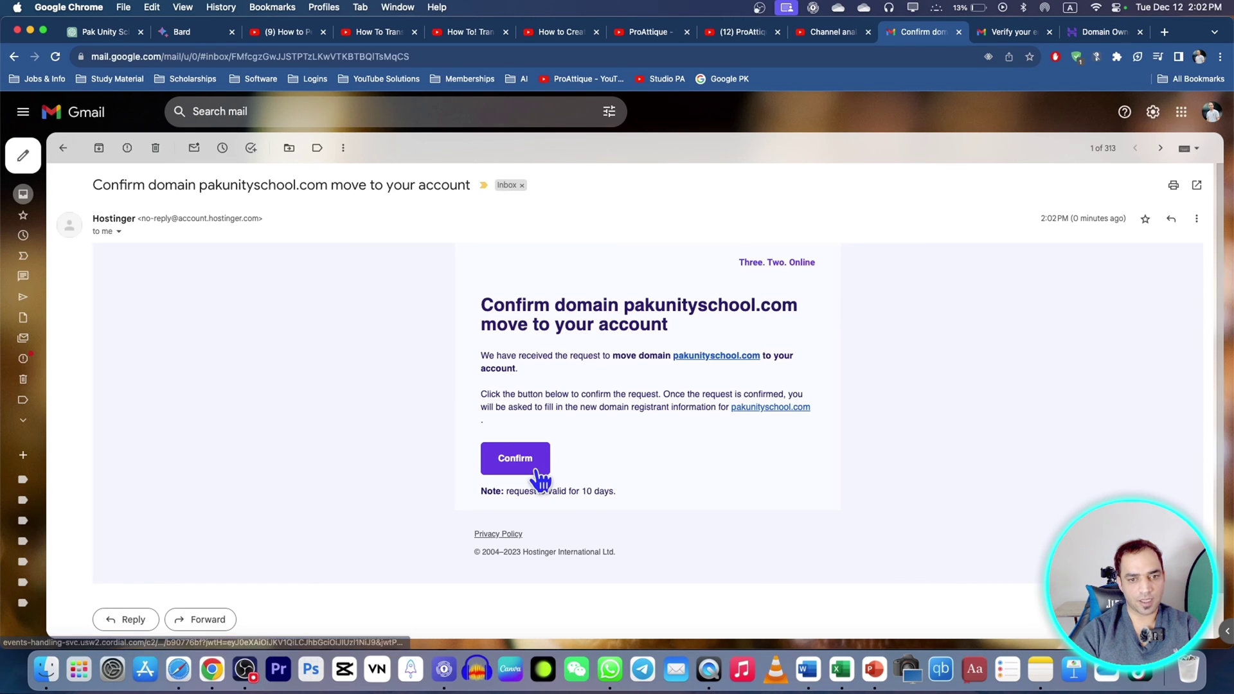
left_click(536, 473)
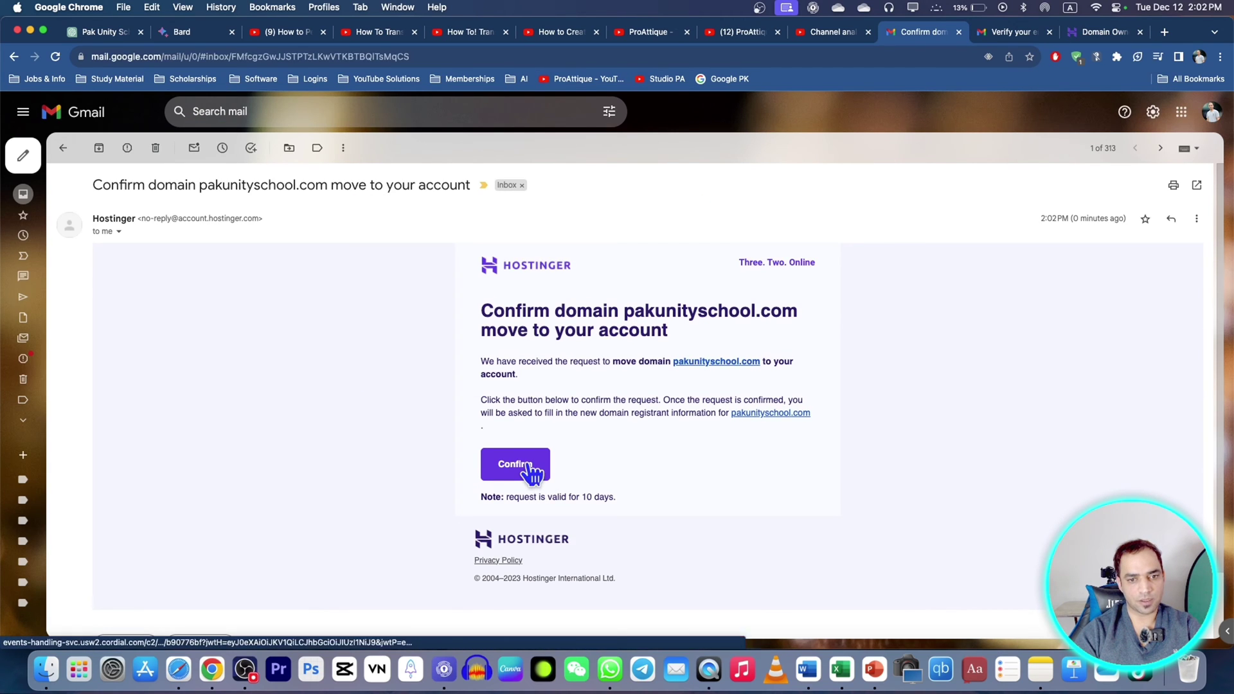
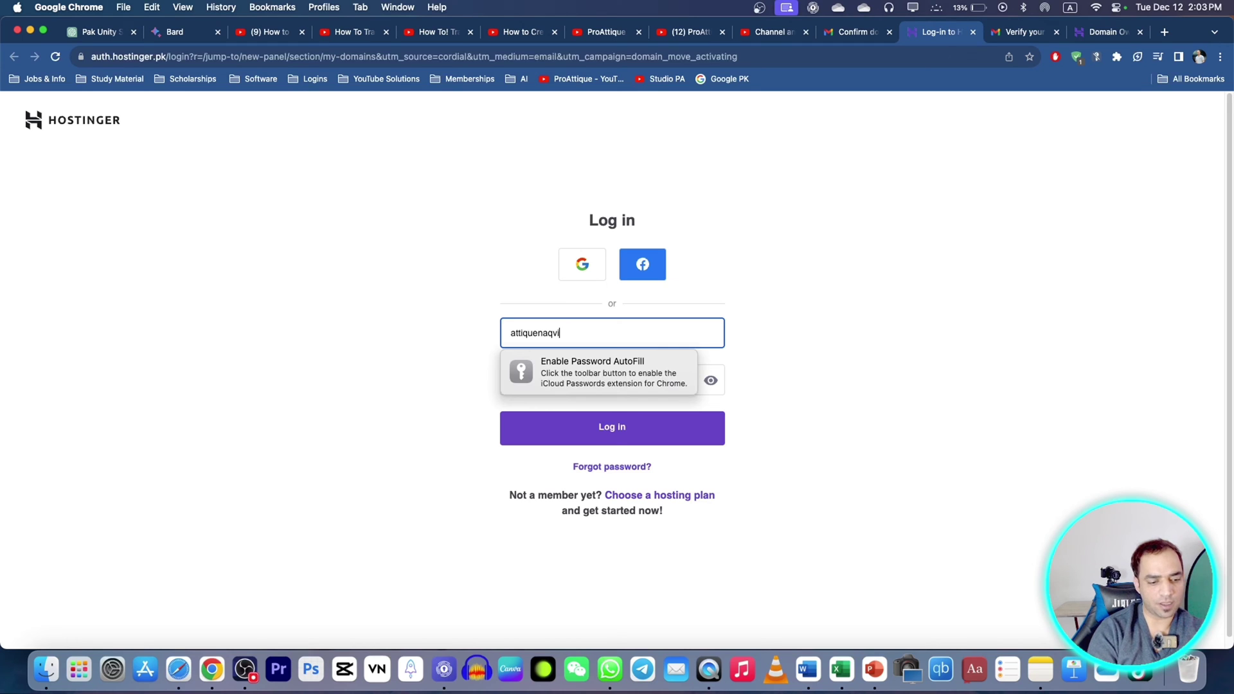
key("Tab")
Step: Log in to the receiving account, then accept and confirm the incoming pakunityschool.com move
left_click(619, 446)
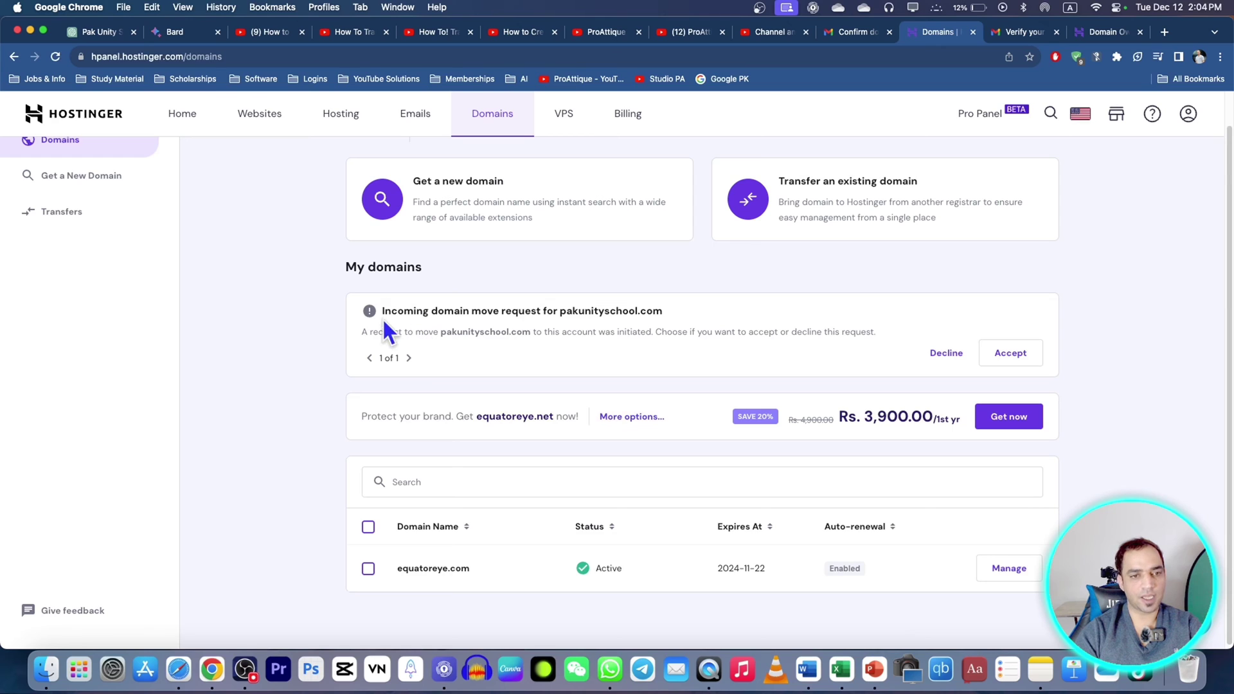
left_click_drag(382, 311, 528, 331)
left_click(663, 347)
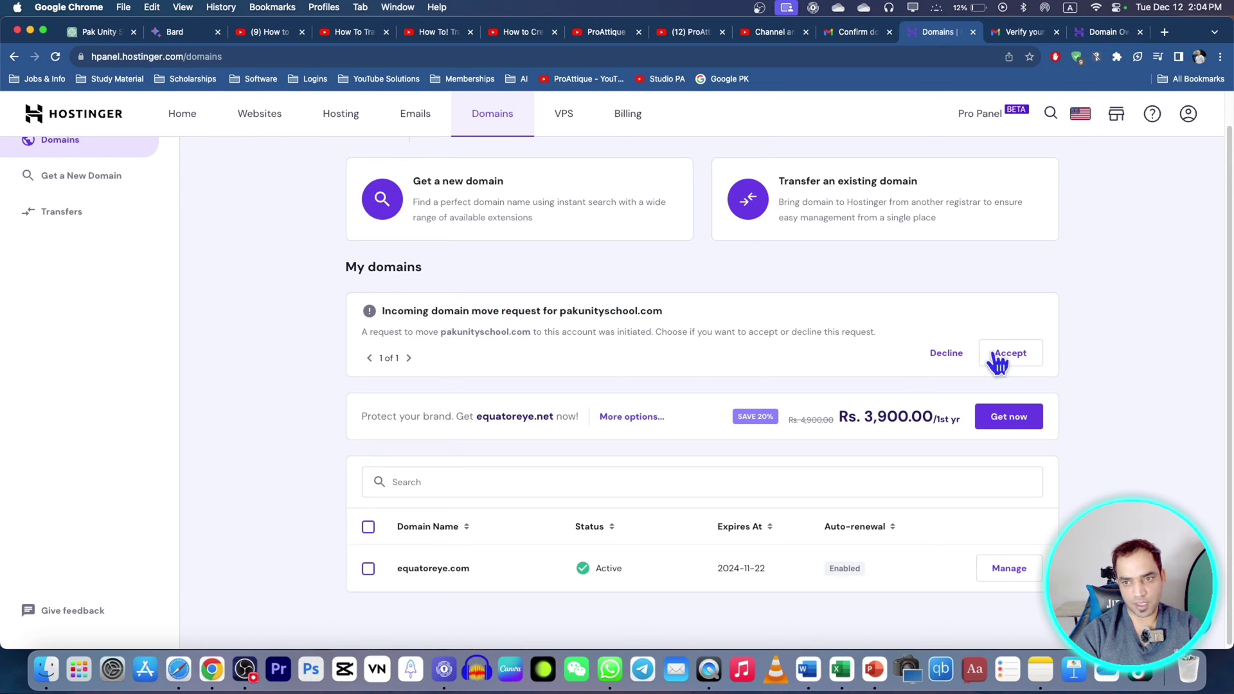
left_click(1014, 354)
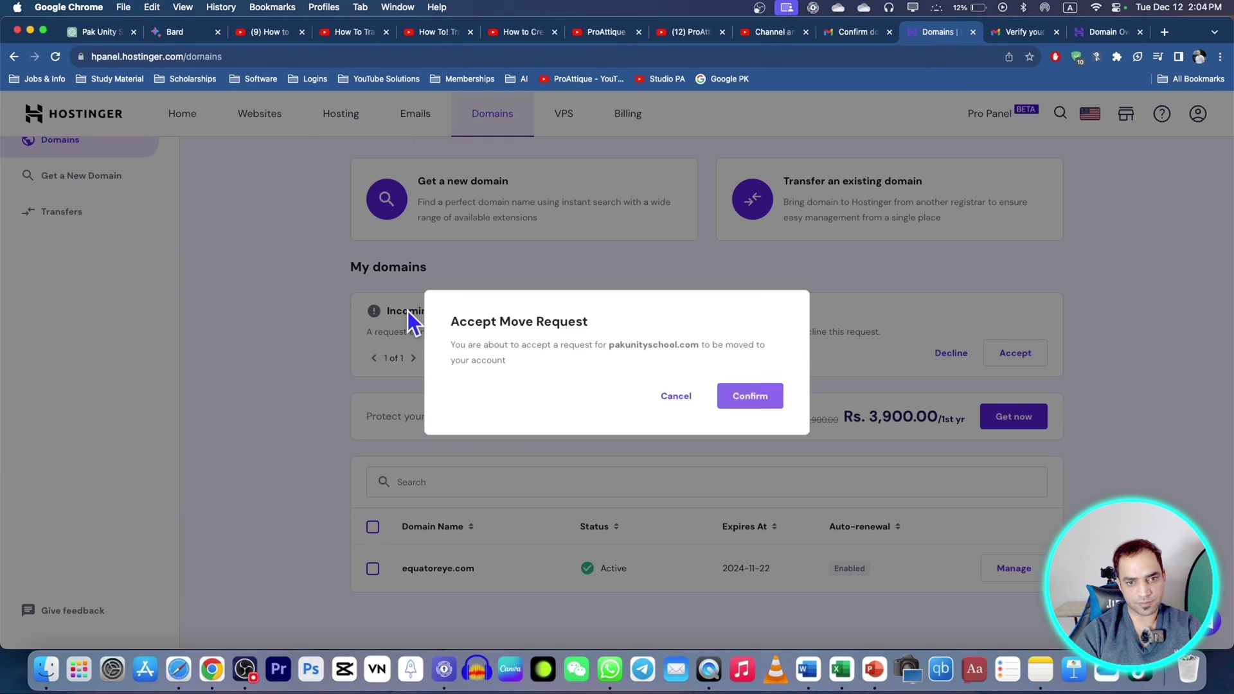
left_click(770, 398)
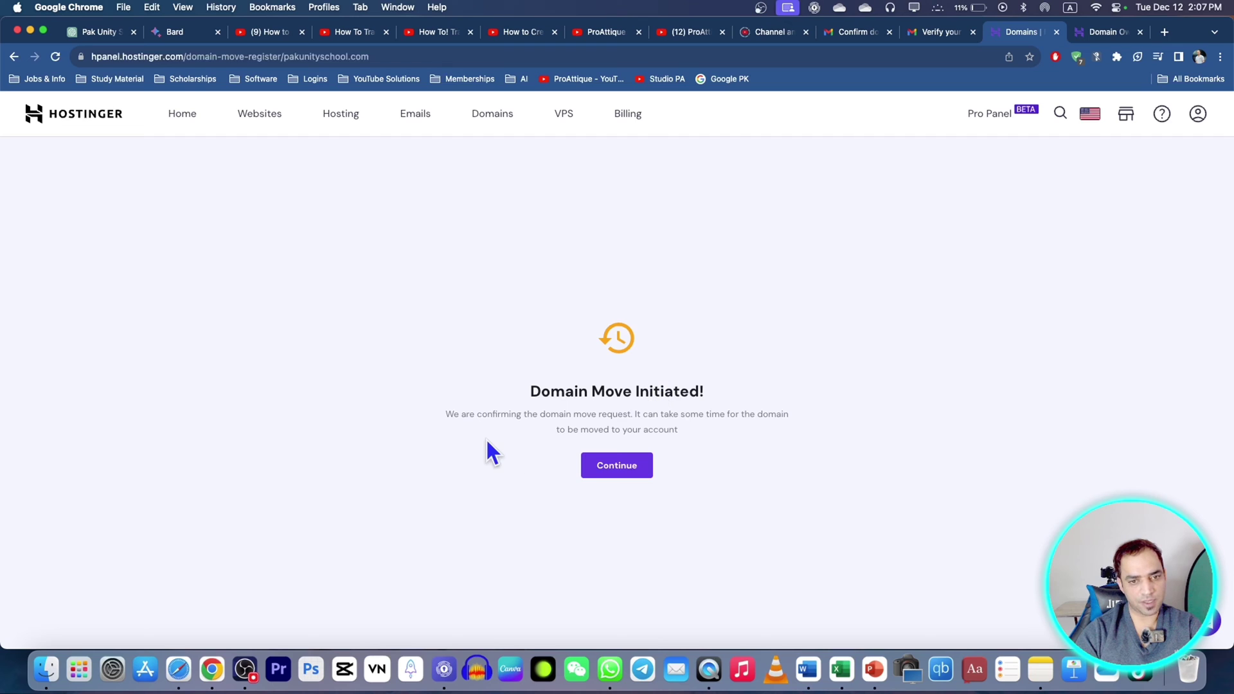
Step: Return to the Domains list and review the pending pakunityschool.com move confirmation banner
left_click(616, 469)
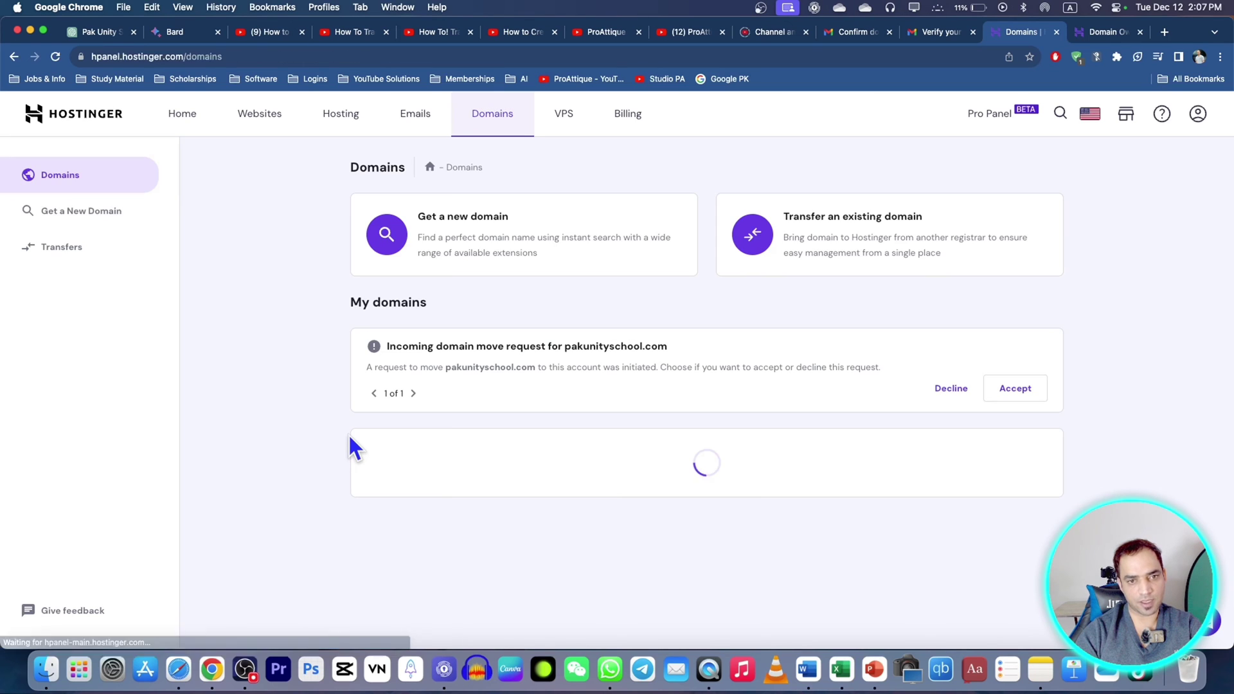
scroll(275, 411, "down", 1)
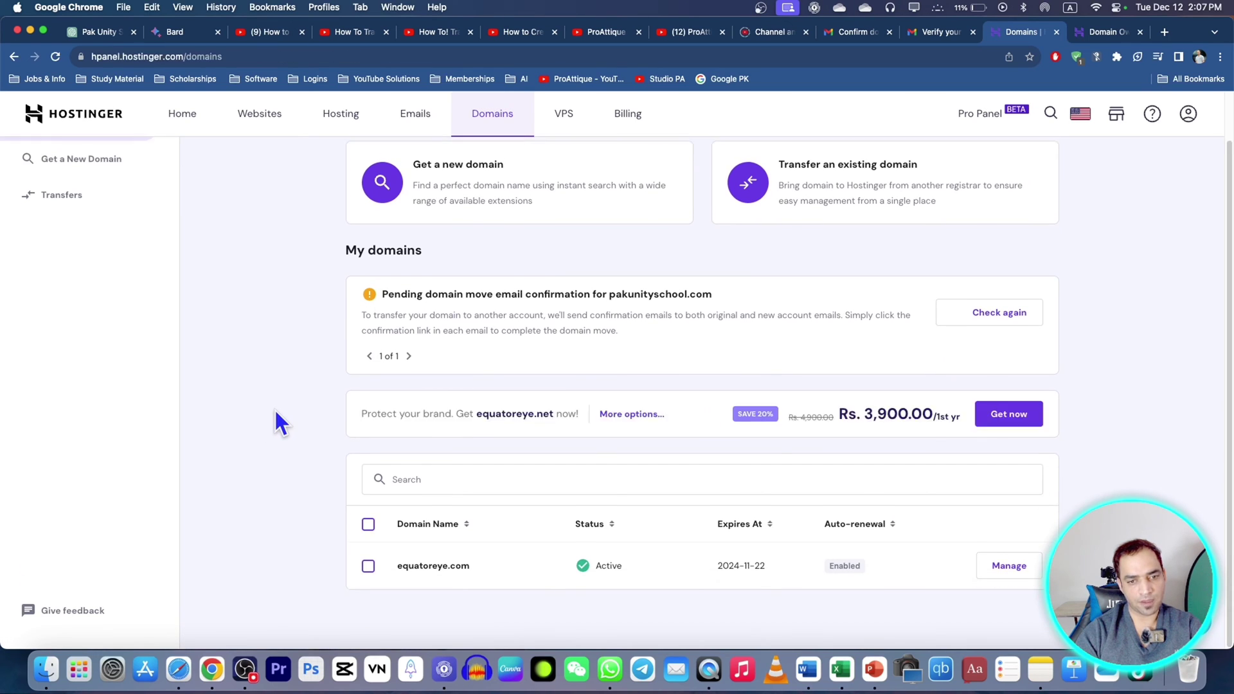
scroll(275, 411, "up", 1)
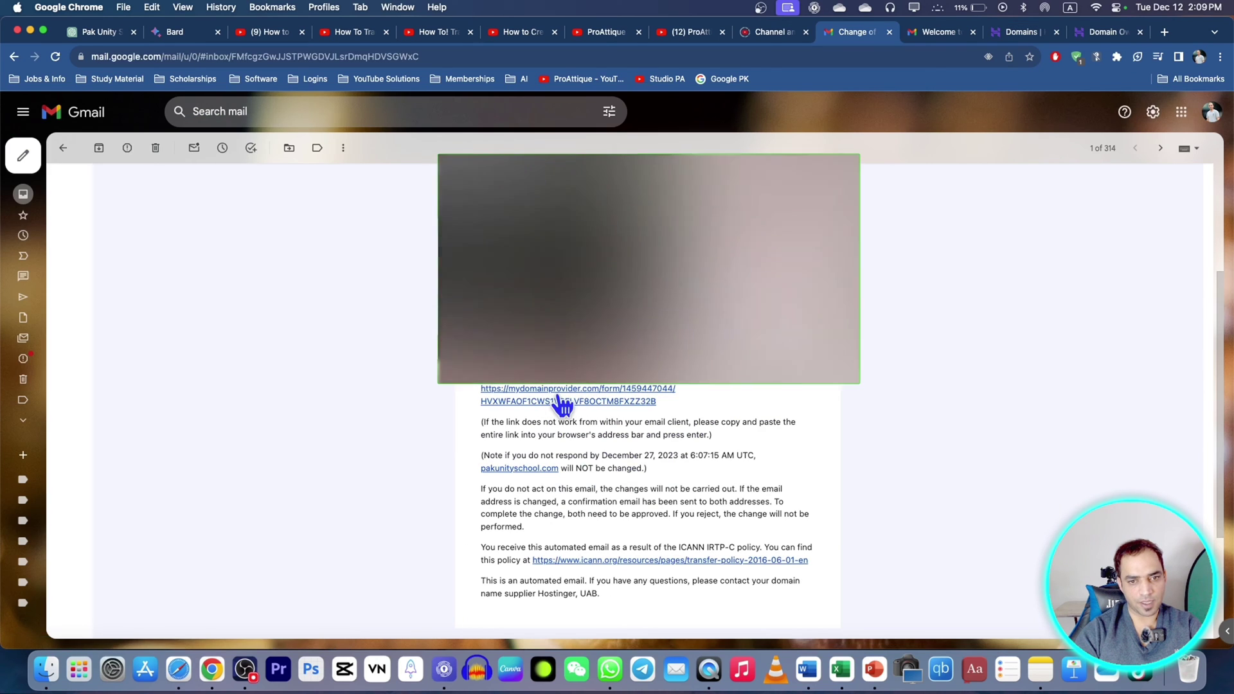
Step: Approve the pakunityschool.com registrant change by ticking the declaration and submitting
left_click(555, 398)
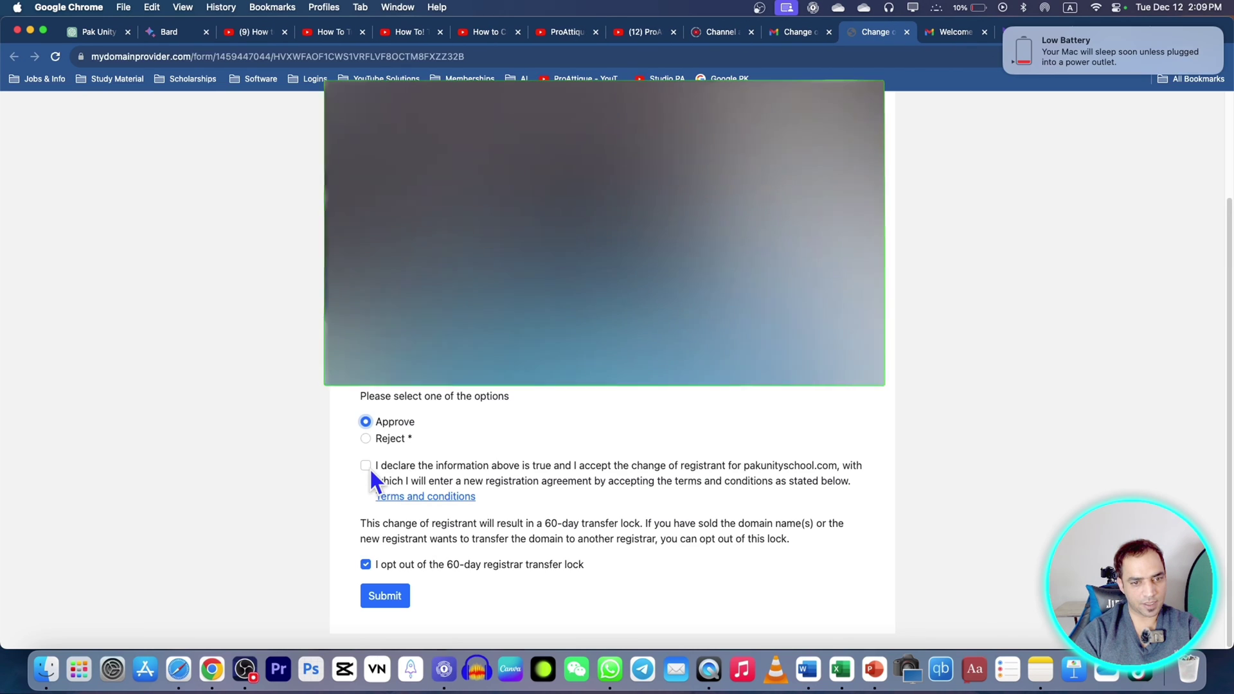
left_click(366, 466)
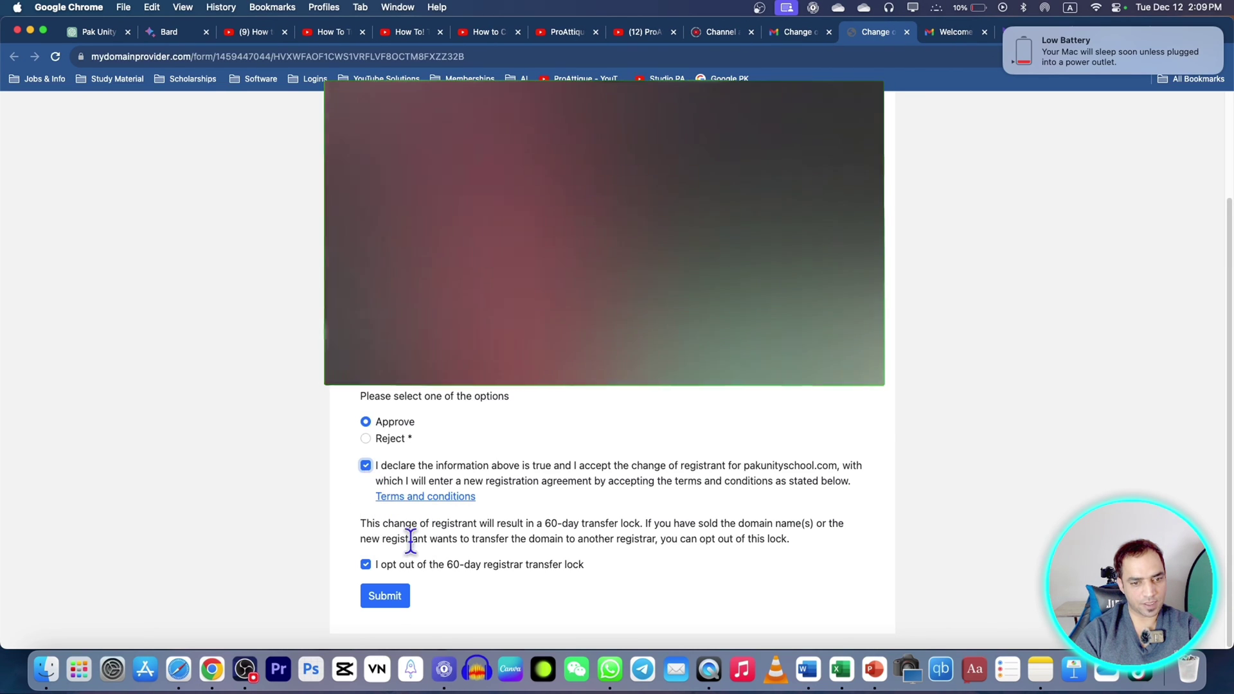
left_click(389, 598)
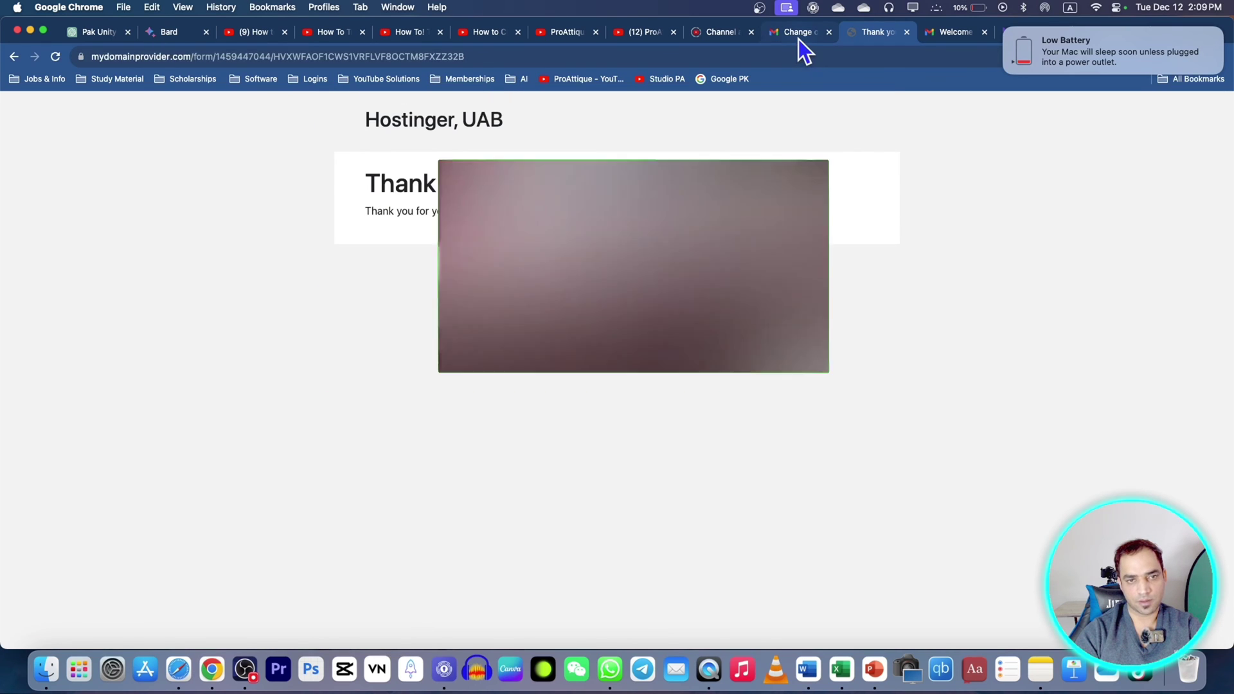
Step: Read through ICANN's transfer policy linked from the confirmation e-mail
left_click(800, 40)
left_click(619, 546)
scroll(593, 256, "down", 20)
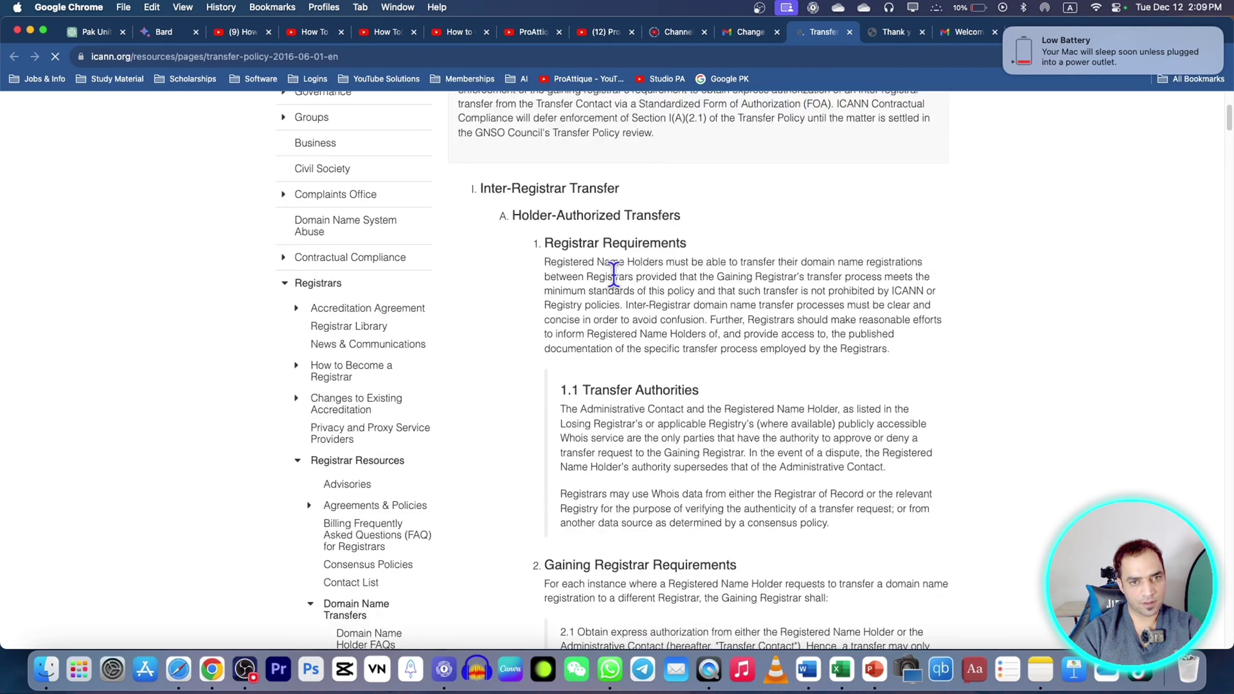
scroll(697, 294, "down", 20)
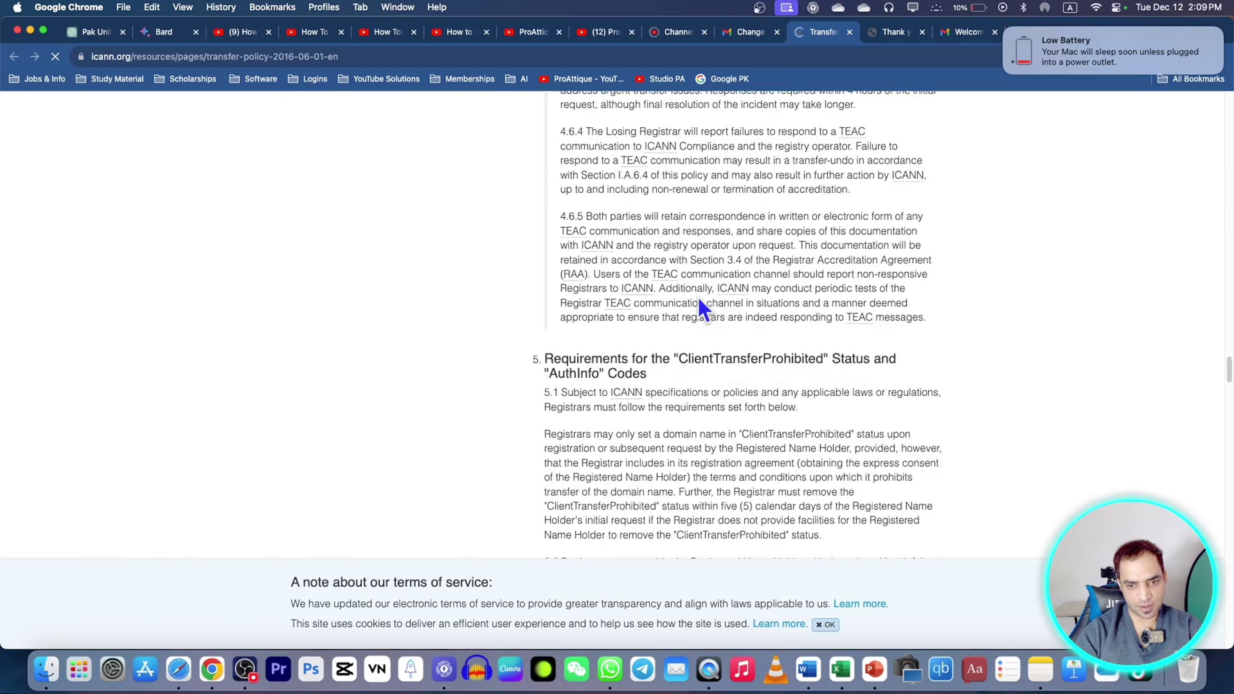
scroll(697, 295, "down", 15)
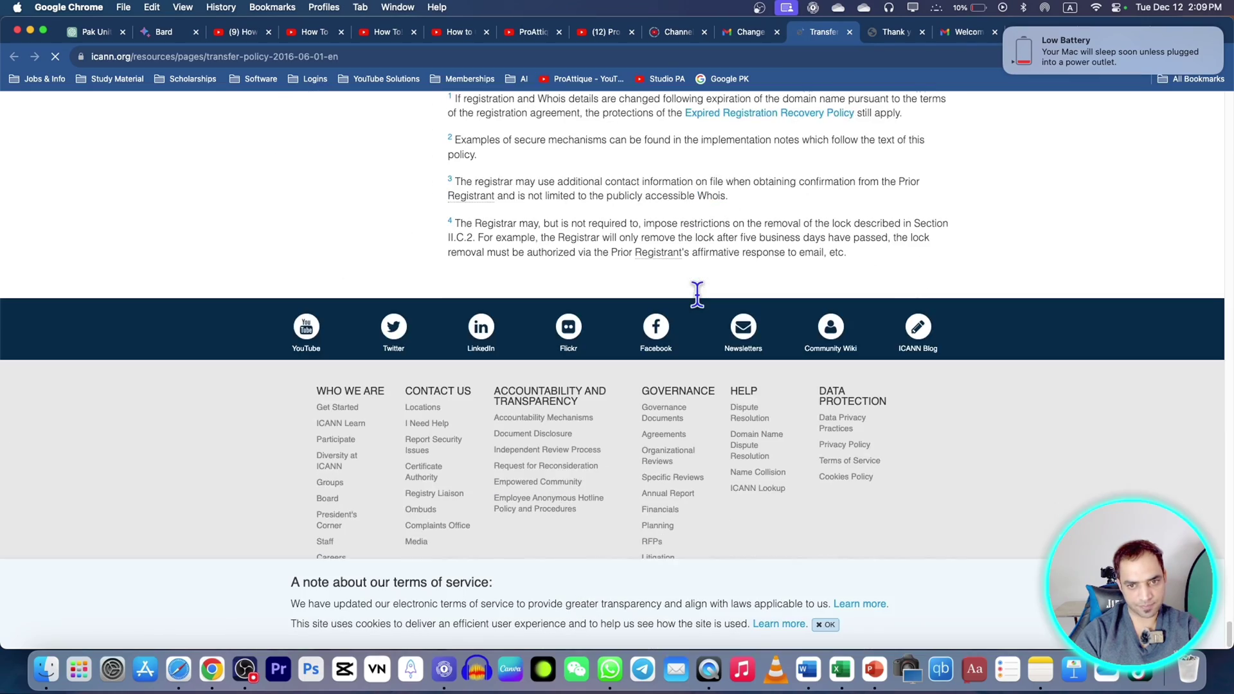
scroll(697, 294, "up", 5)
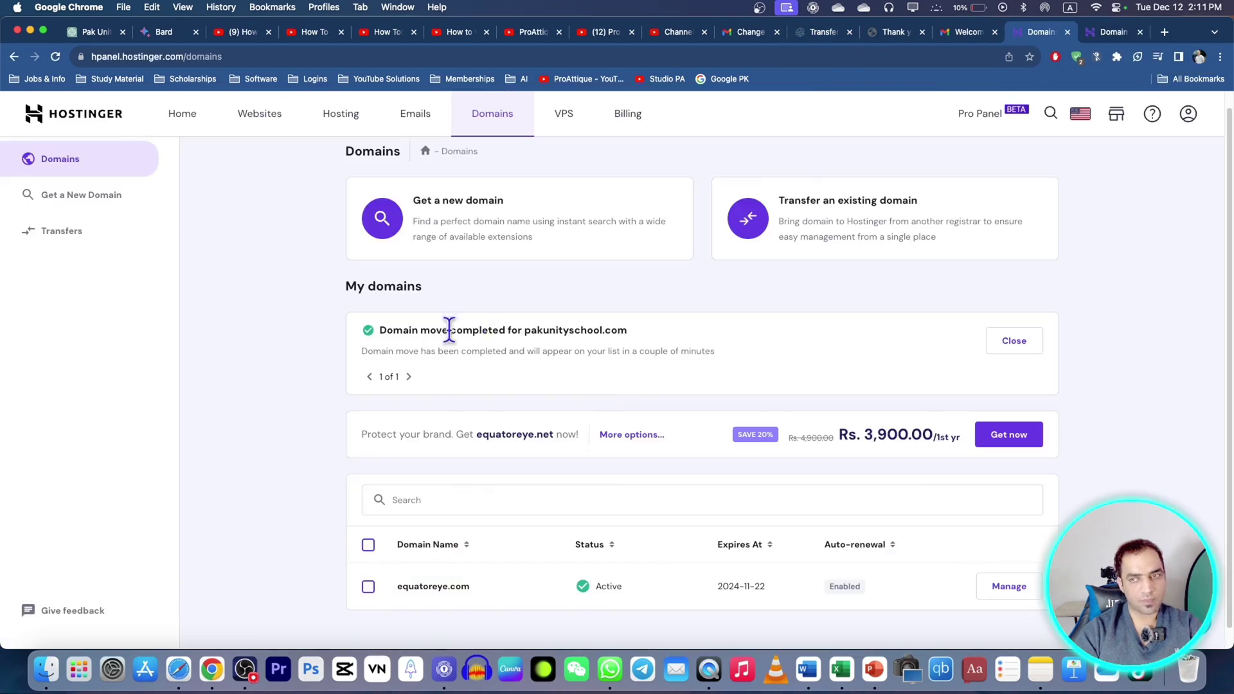
Step: Confirm the logged-in account and dismiss the 'Domain move completed' notice to reveal pakunityschool.com
left_click(1188, 115)
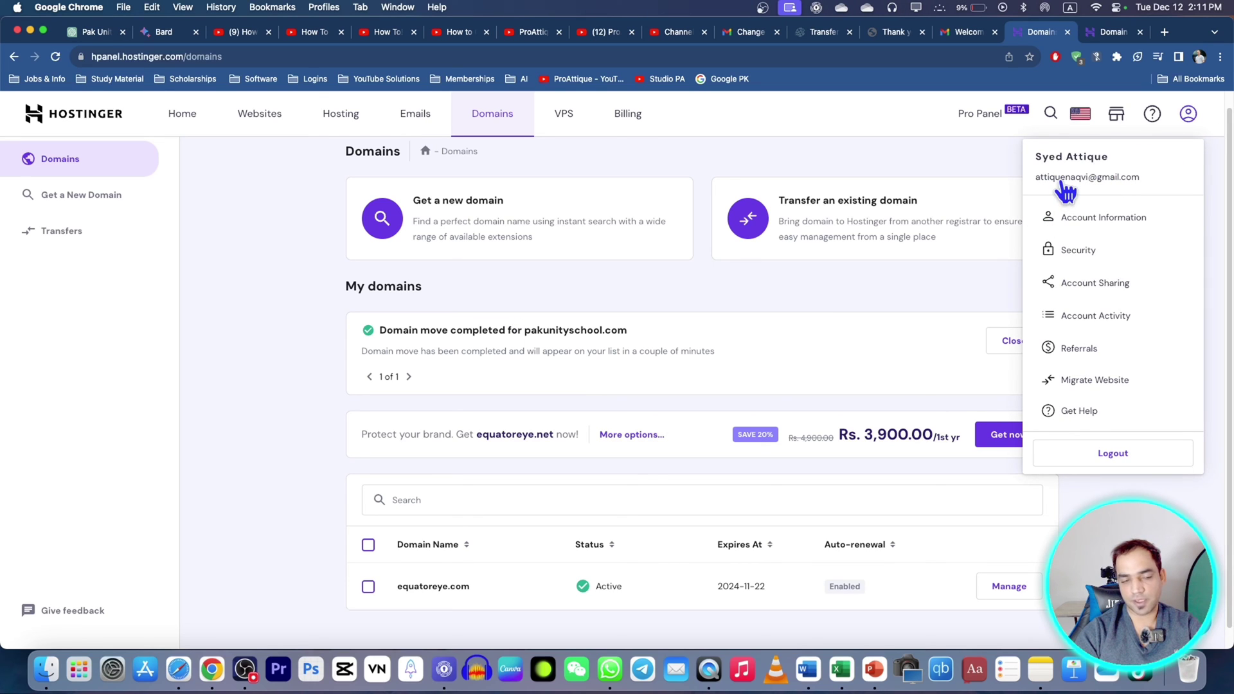
left_click(291, 403)
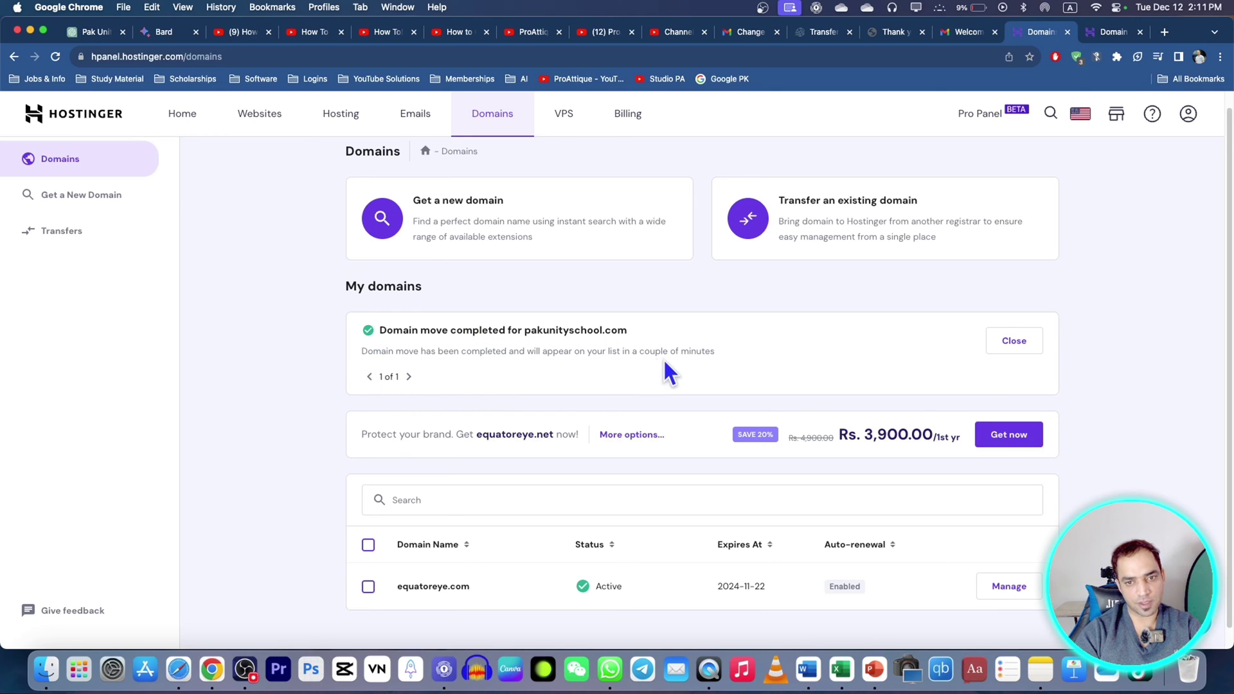
scroll(771, 369, "up", 1)
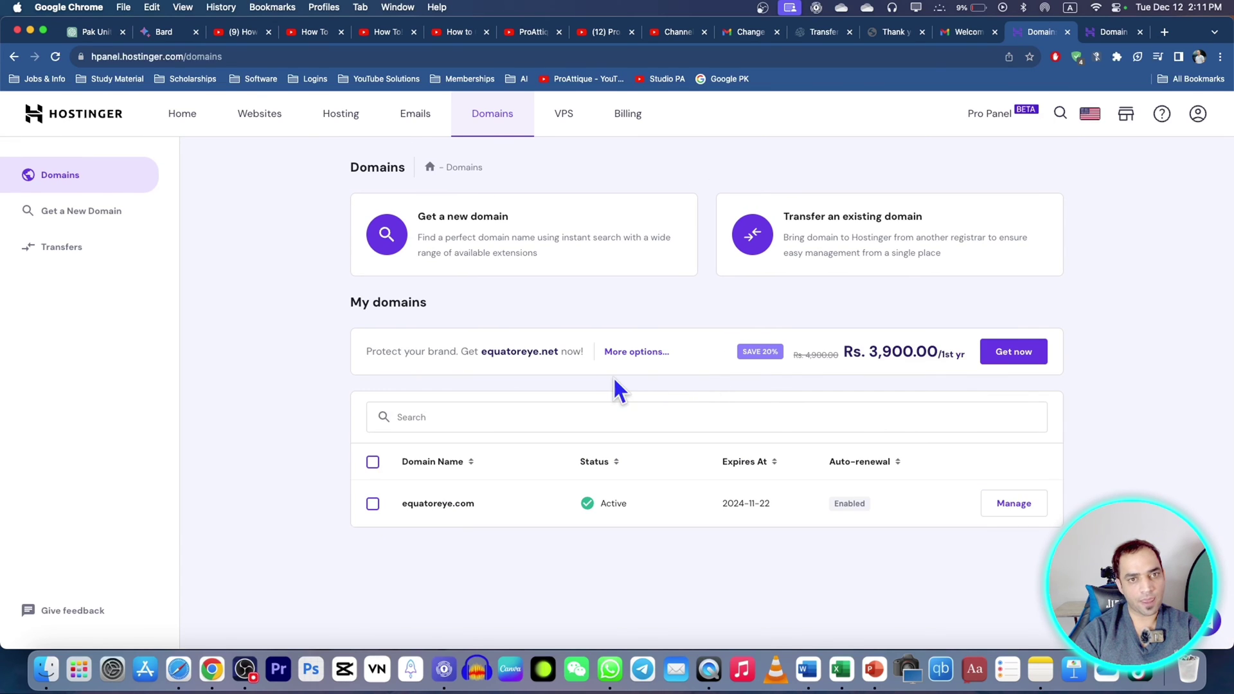
left_click(518, 117)
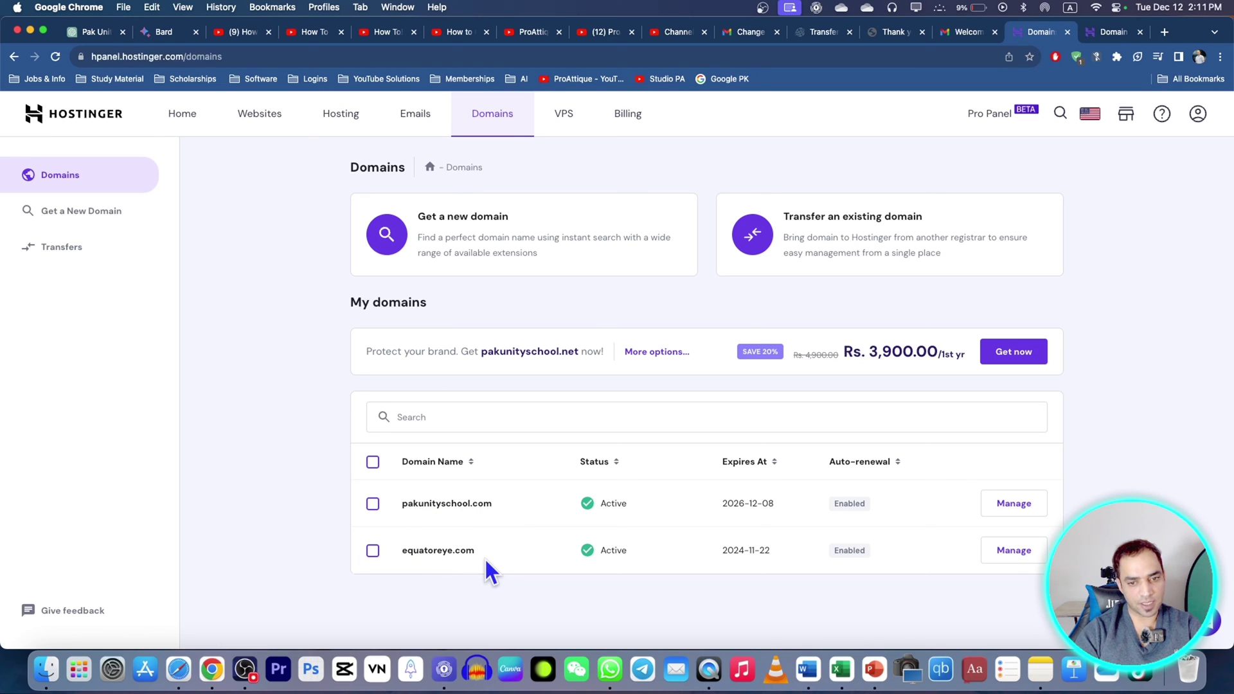
left_click(1200, 117)
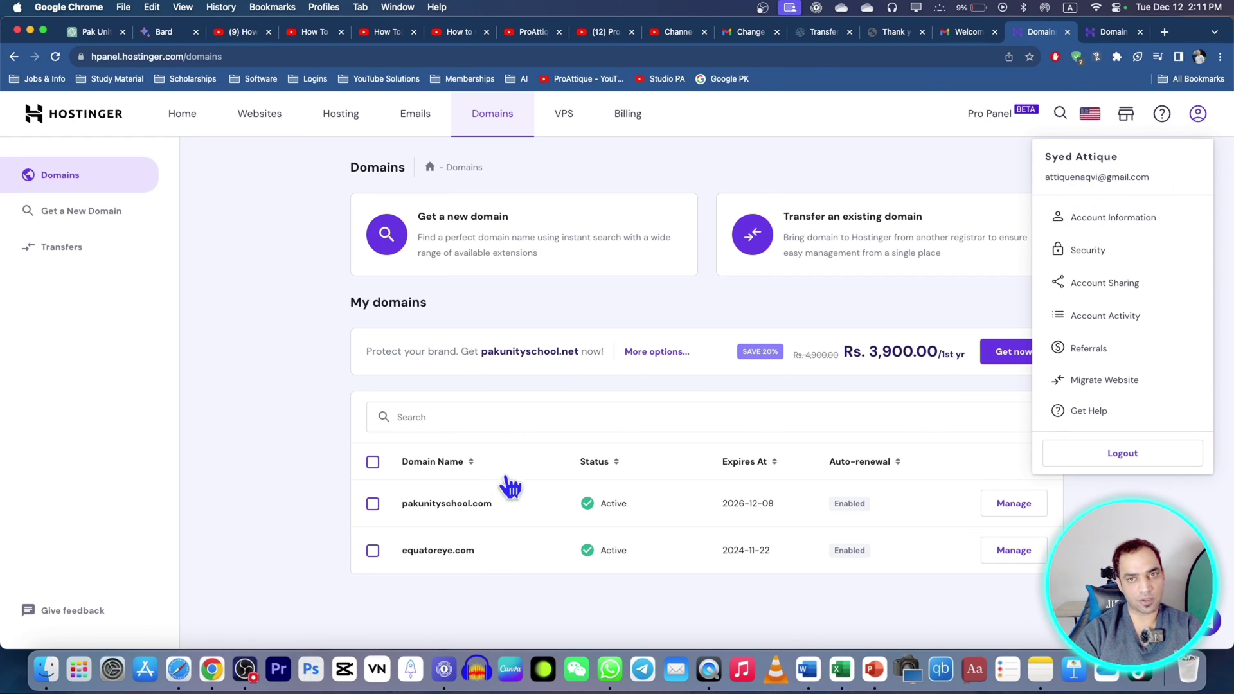
Step: Begin a new WordPress website and enter the administrator password for its login details
left_click(464, 596)
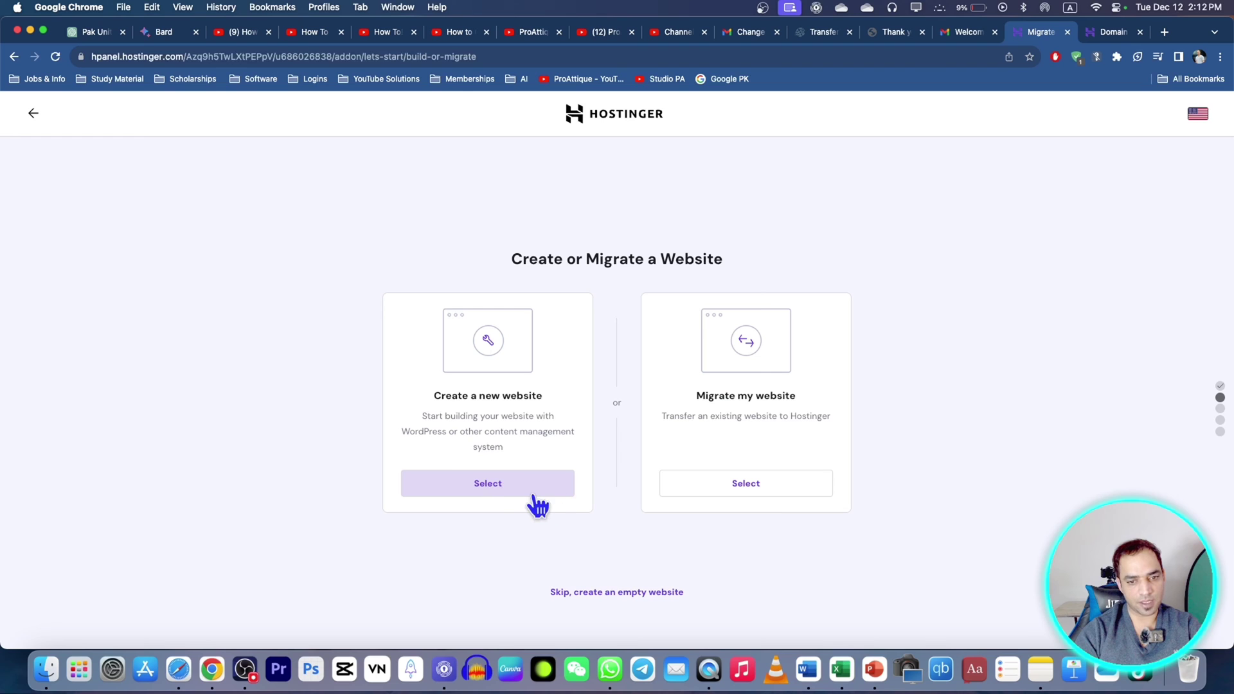
left_click(488, 483)
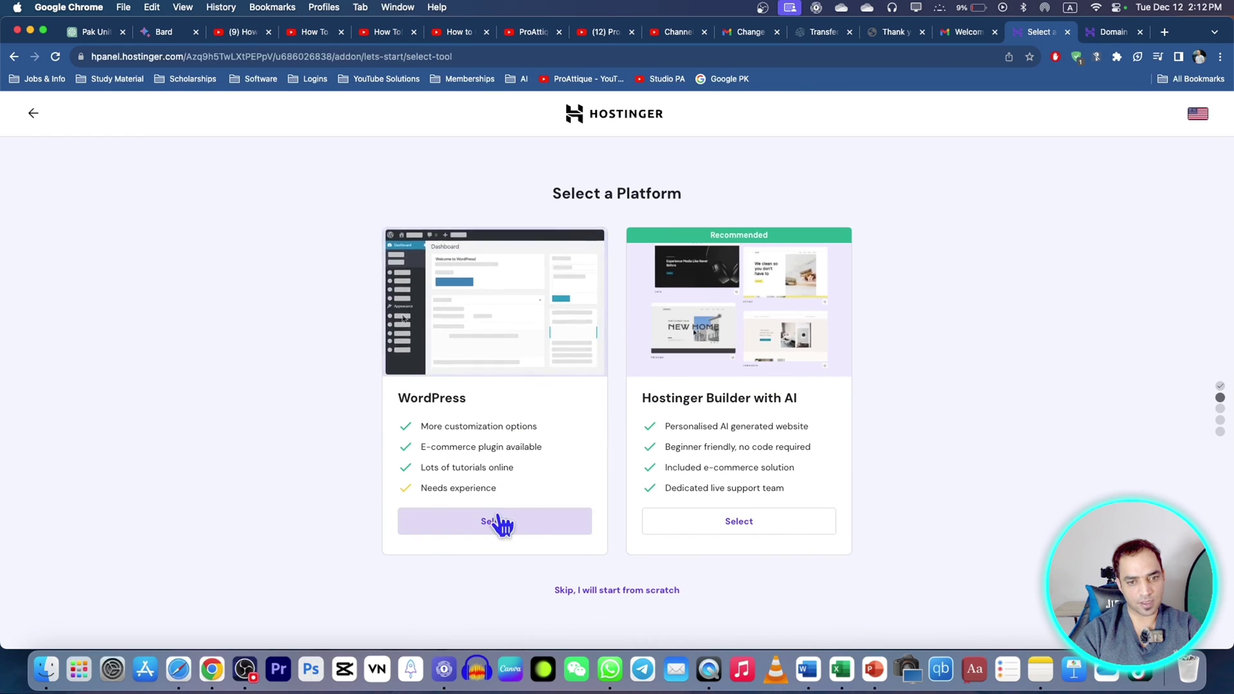
left_click(500, 521)
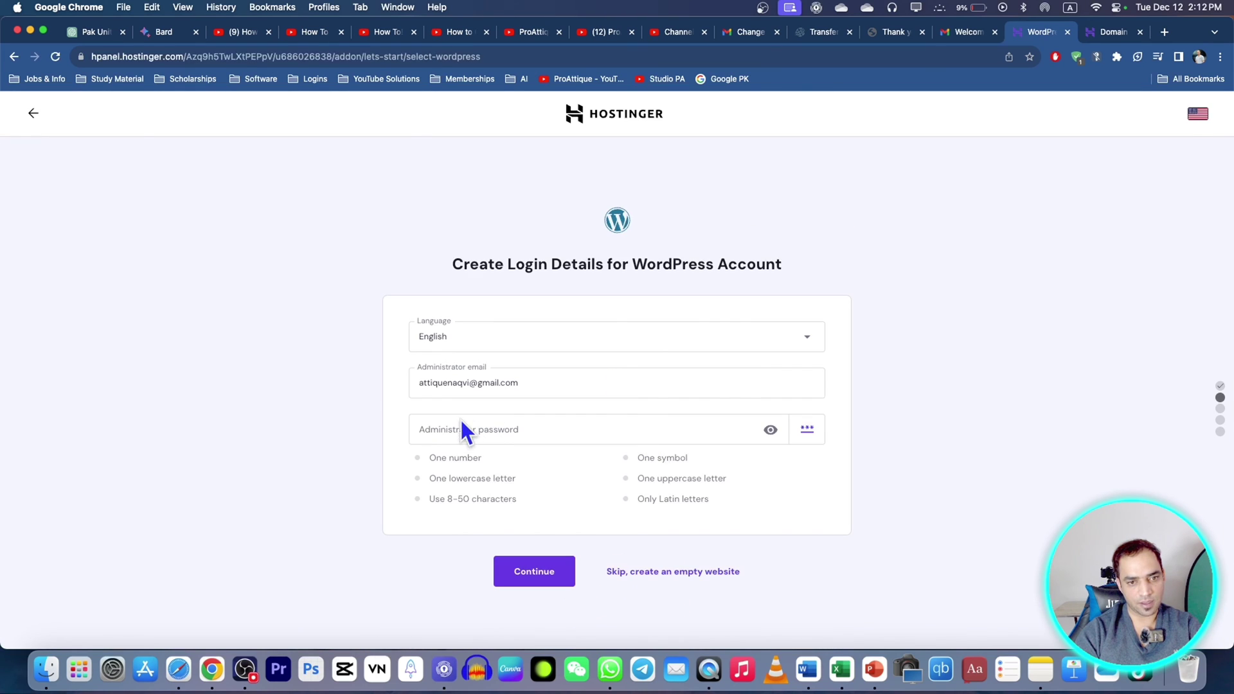
left_click(458, 431)
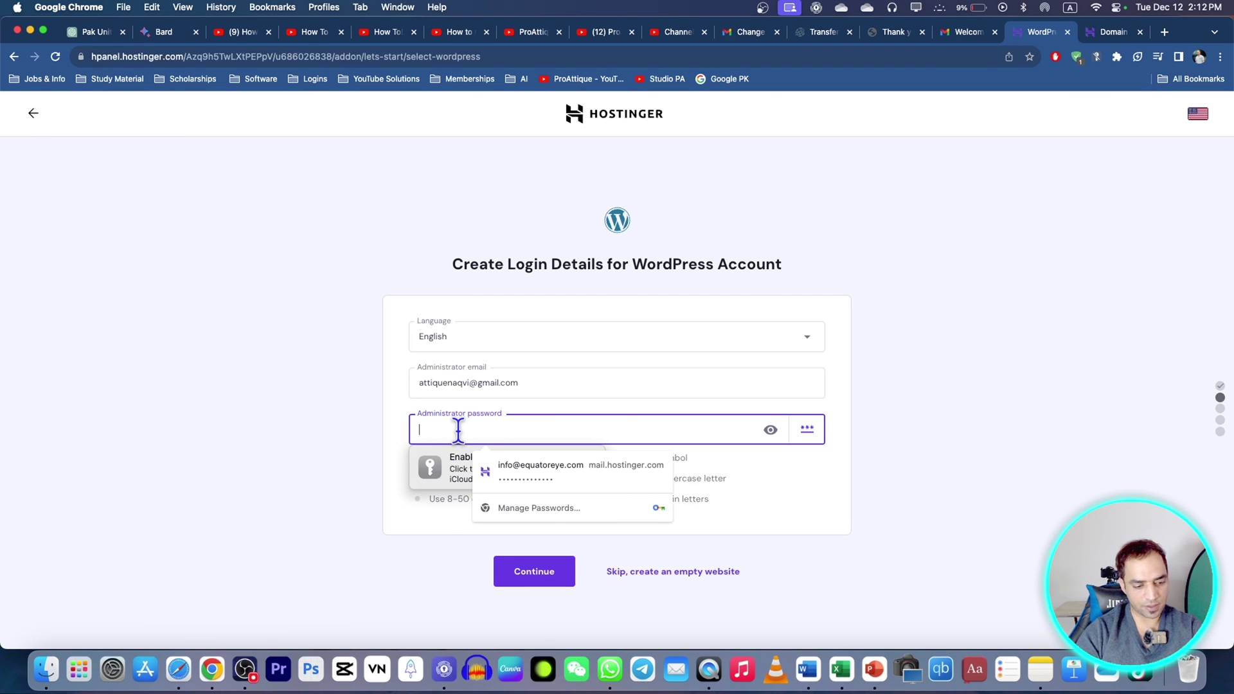
left_click(529, 574)
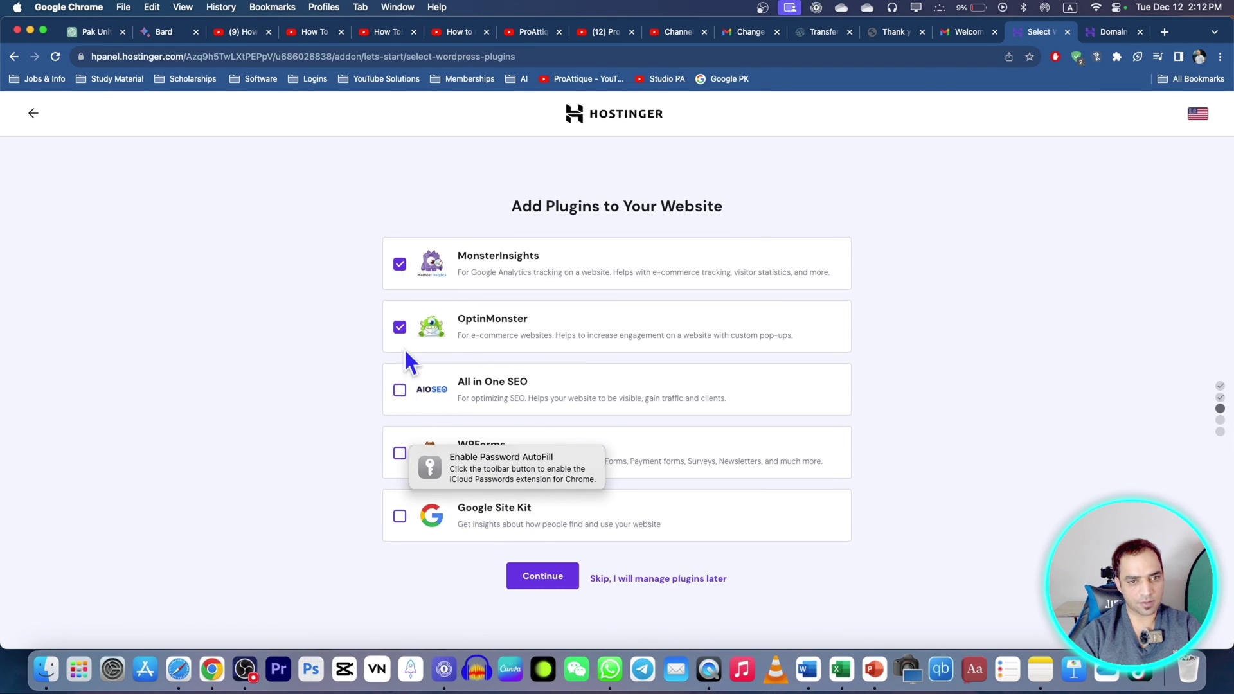
Step: Skip the MonsterInsights plugin and choose the Astra template
left_click(401, 268)
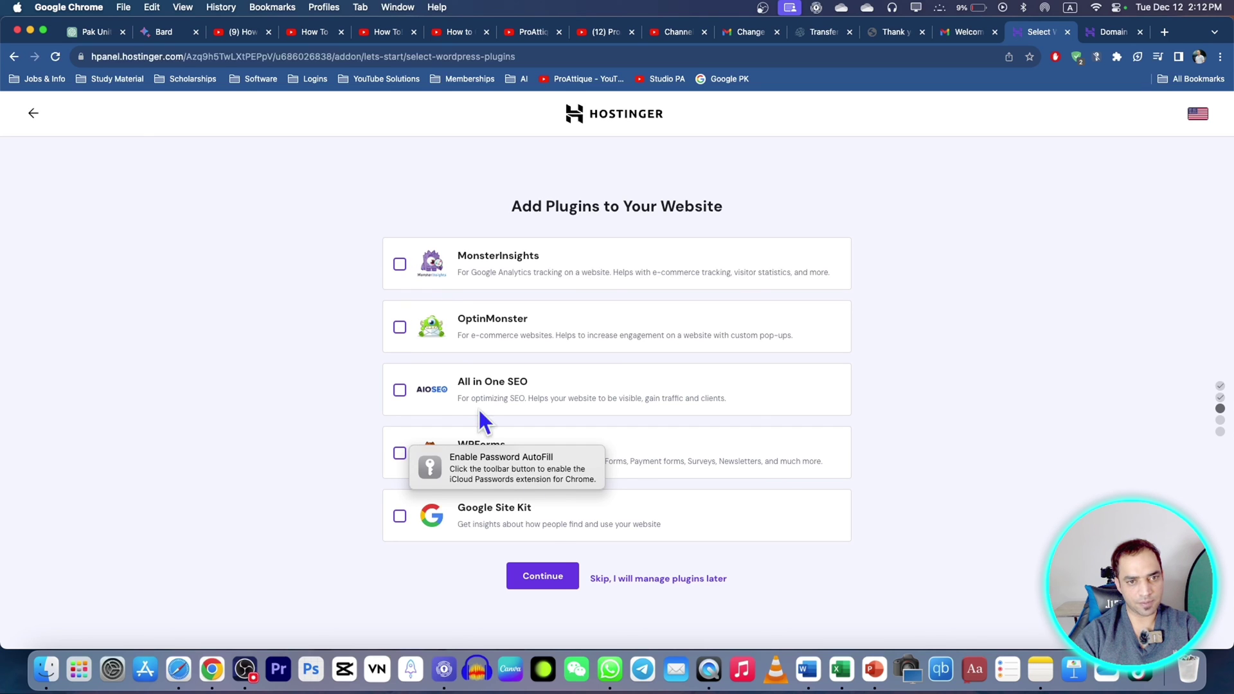
left_click(547, 582)
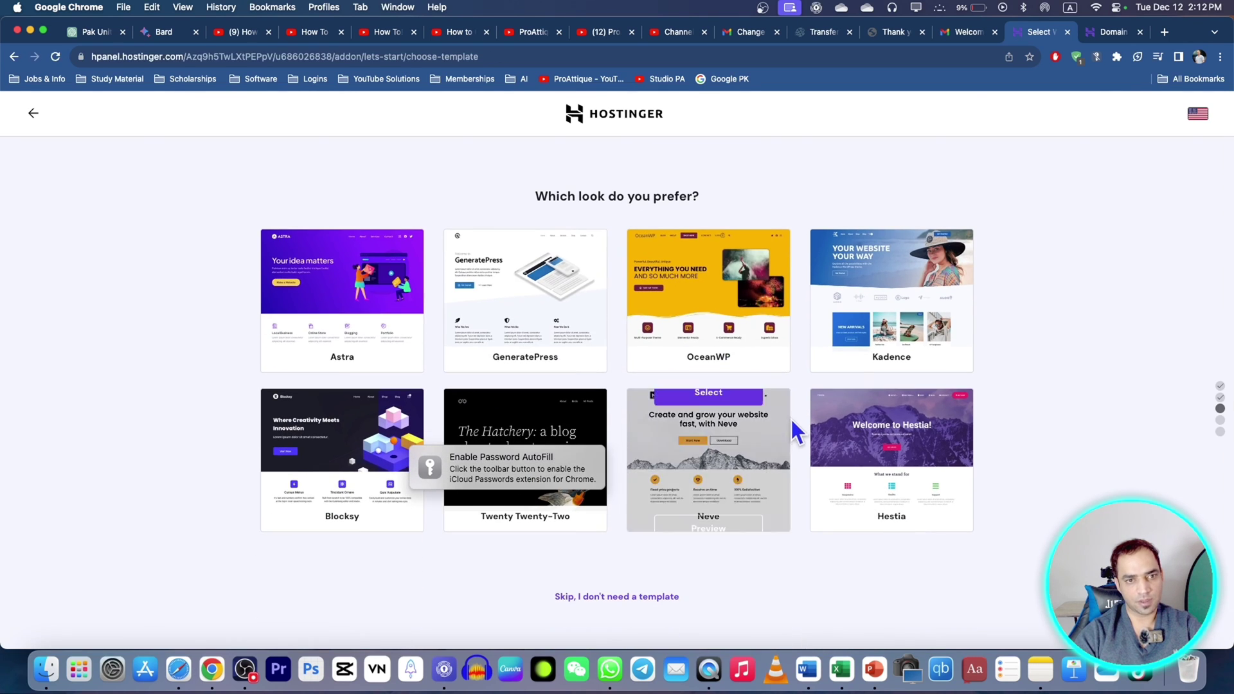
left_click(364, 280)
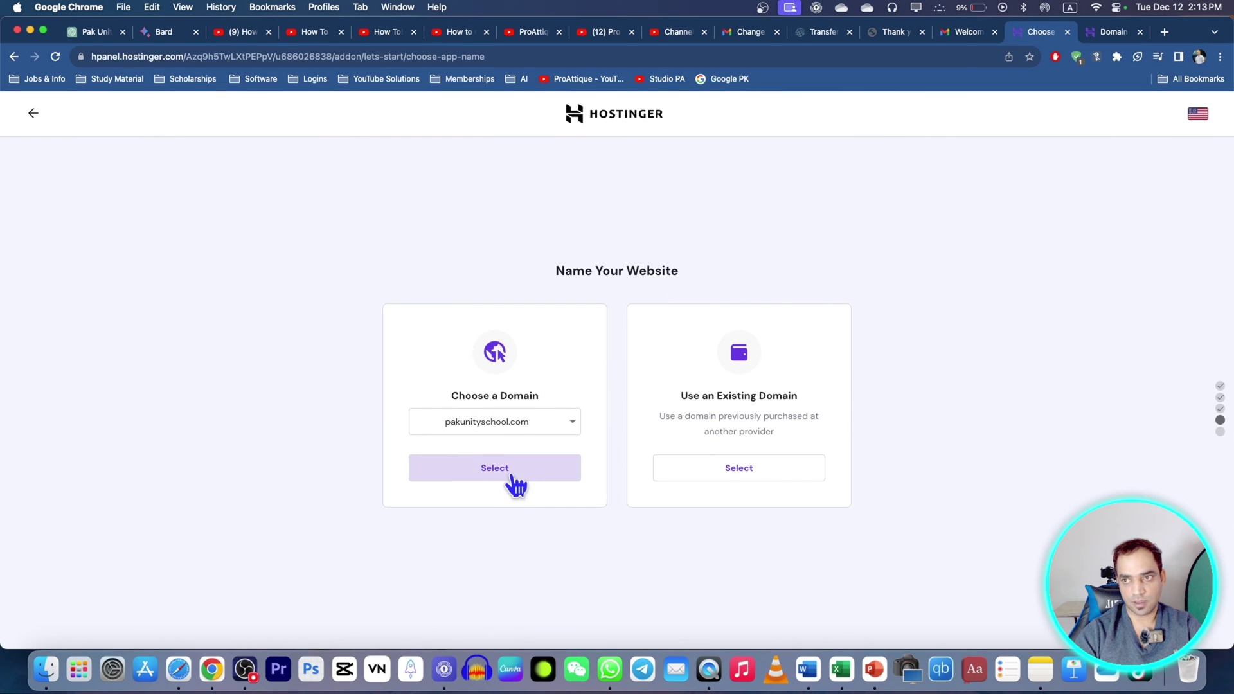
Step: Select pakunityschool.com as the new WordPress site's domain
left_click(513, 481)
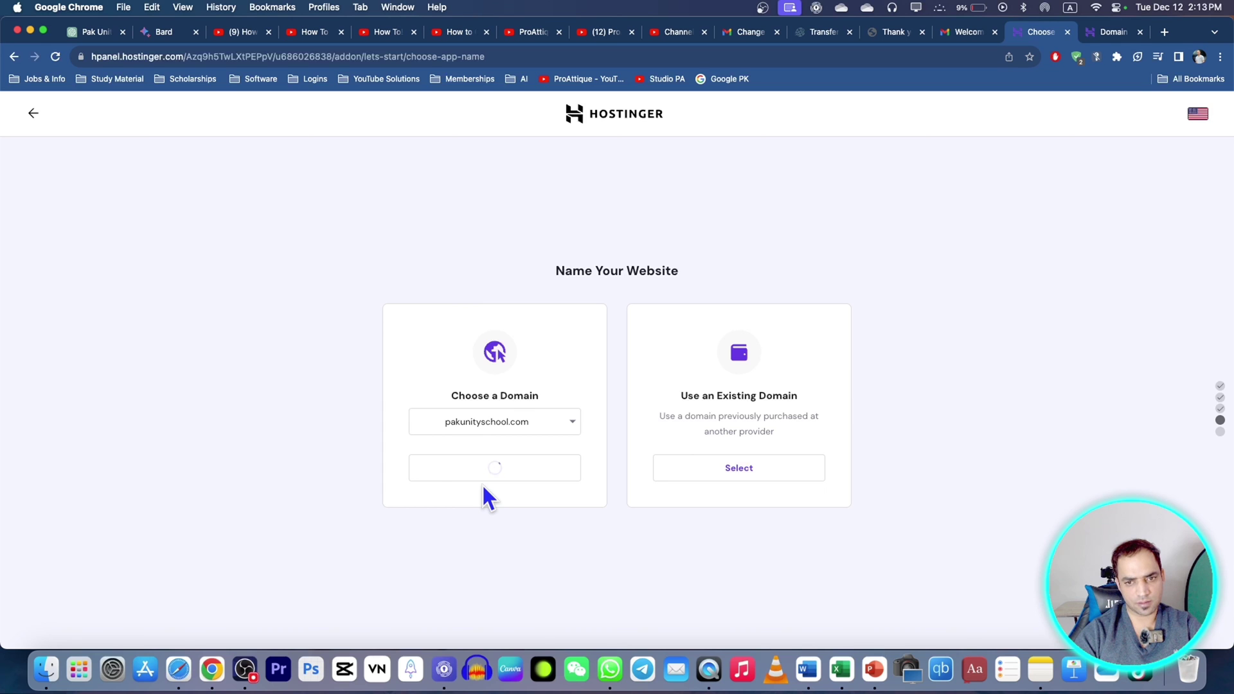